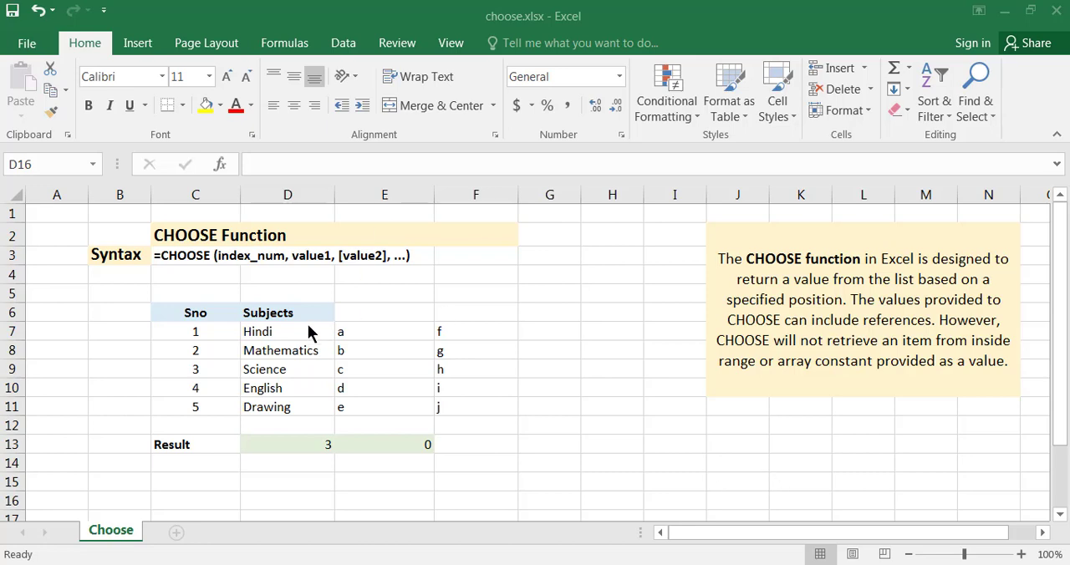
Step: Examine the Subjects list in D7:D11 and the letter lists in E7:E11 and F7:F11, including the third subject
{"action": "left_click_drag", "start_coordinate": [289, 331], "coordinate": [278, 389]}
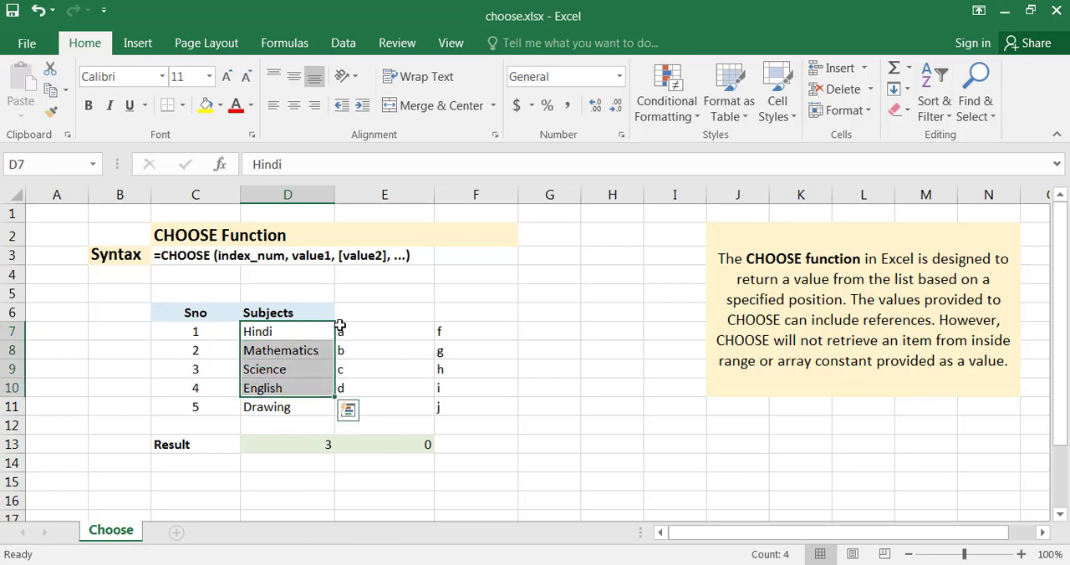
{"action": "left_click_drag", "start_coordinate": [340, 332], "coordinate": [359, 407]}
{"action": "left_click_drag", "start_coordinate": [457, 331], "coordinate": [453, 407]}
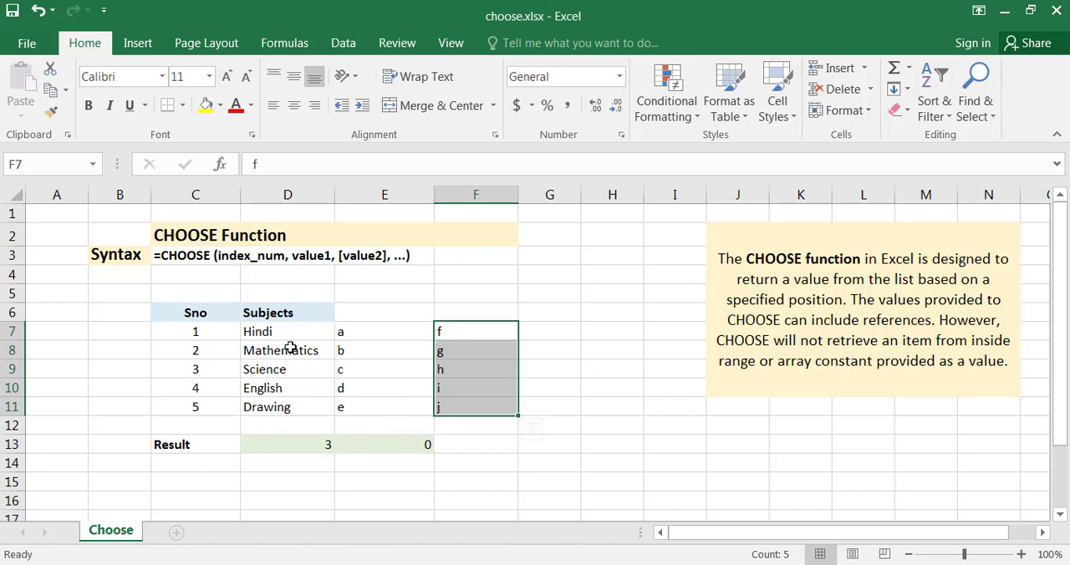
{"action": "left_click_drag", "start_coordinate": [282, 331], "coordinate": [279, 405]}
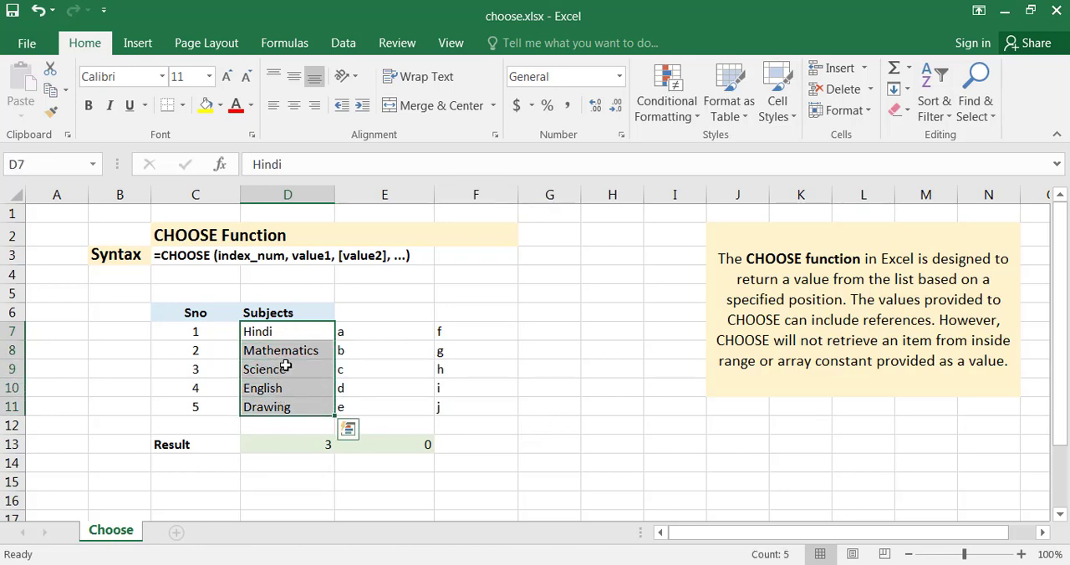
{"action": "left_click", "coordinate": [285, 366]}
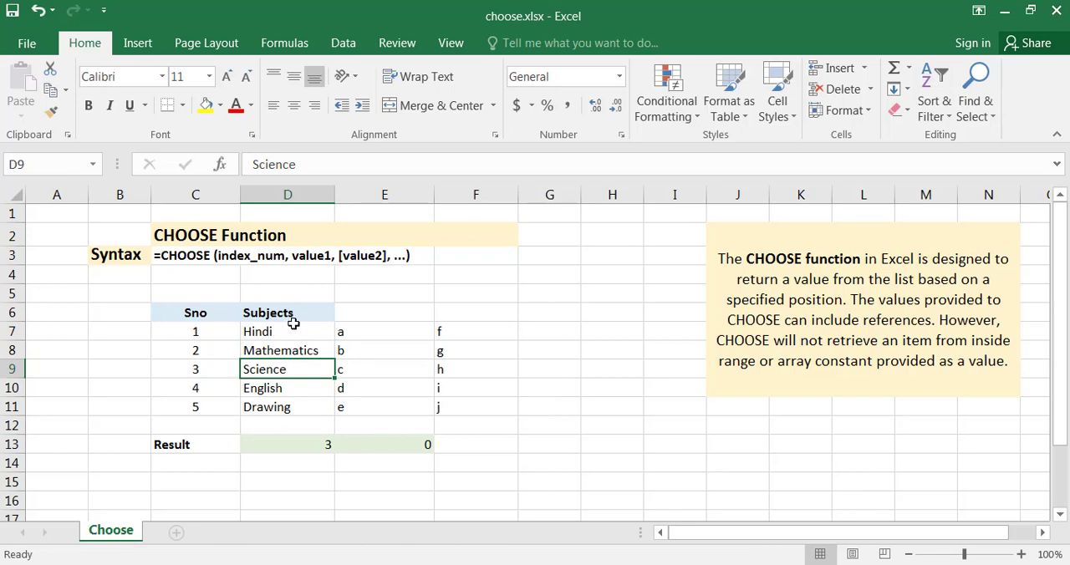
{"action": "left_click_drag", "start_coordinate": [292, 332], "coordinate": [293, 381]}
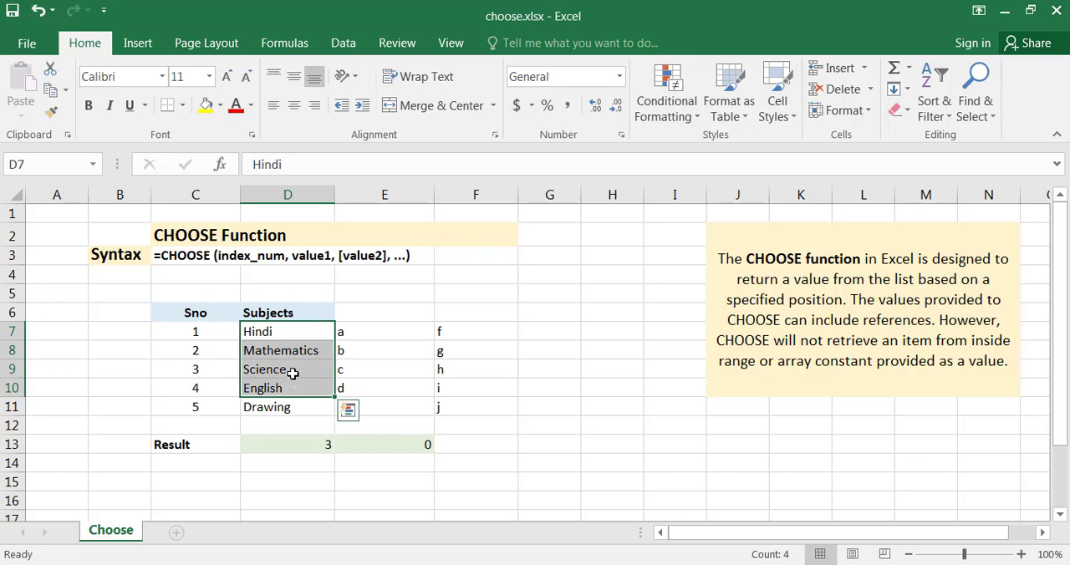
{"action": "left_click_drag", "start_coordinate": [285, 270], "coordinate": [294, 402]}
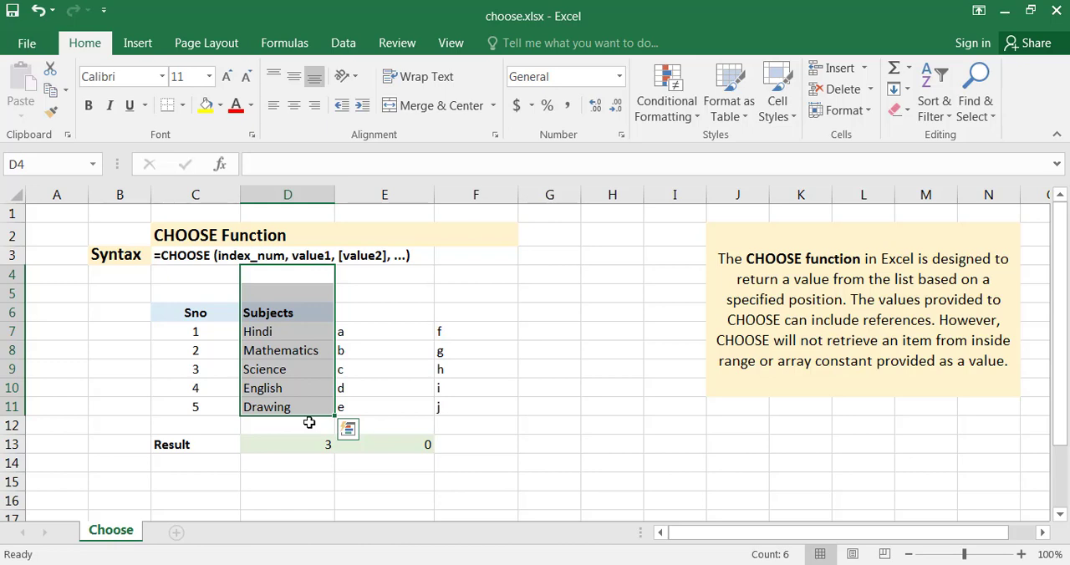
{"action": "left_click", "coordinate": [298, 364]}
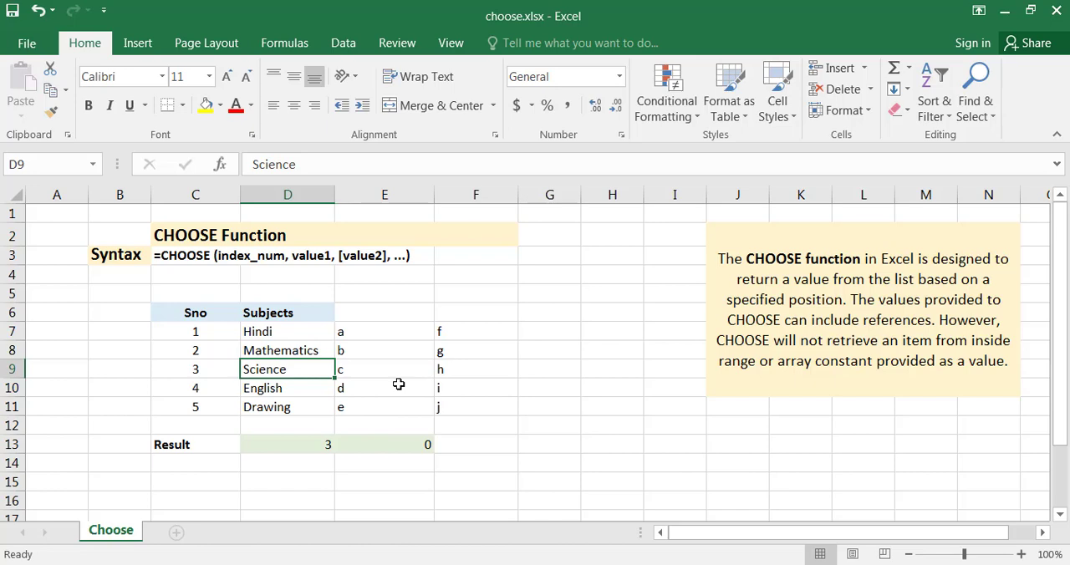
Step: Replace the formula in D13 with the start of a CHOOSE formula that uses C9 as the index number
{"action": "left_click", "coordinate": [313, 444]}
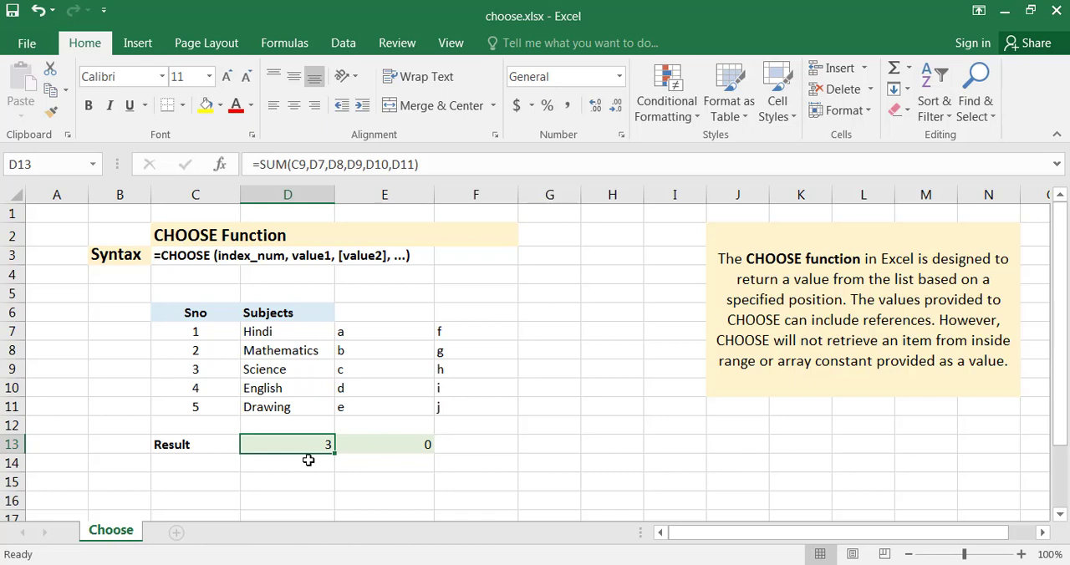
{"action": "key", "text": "BackSpace"}
{"action": "type", "text": "="}
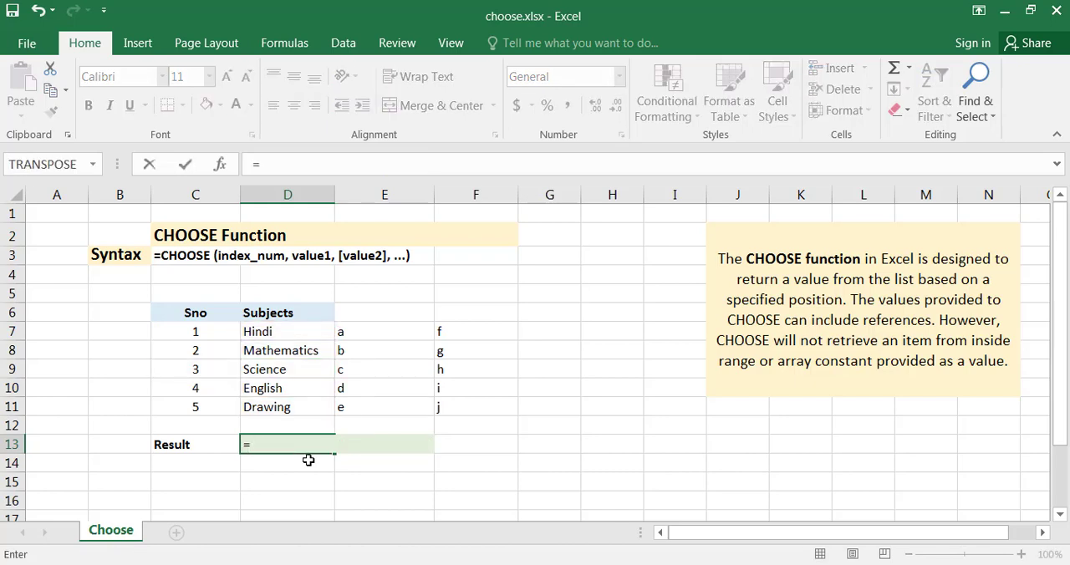
{"action": "type", "text": "choose"}
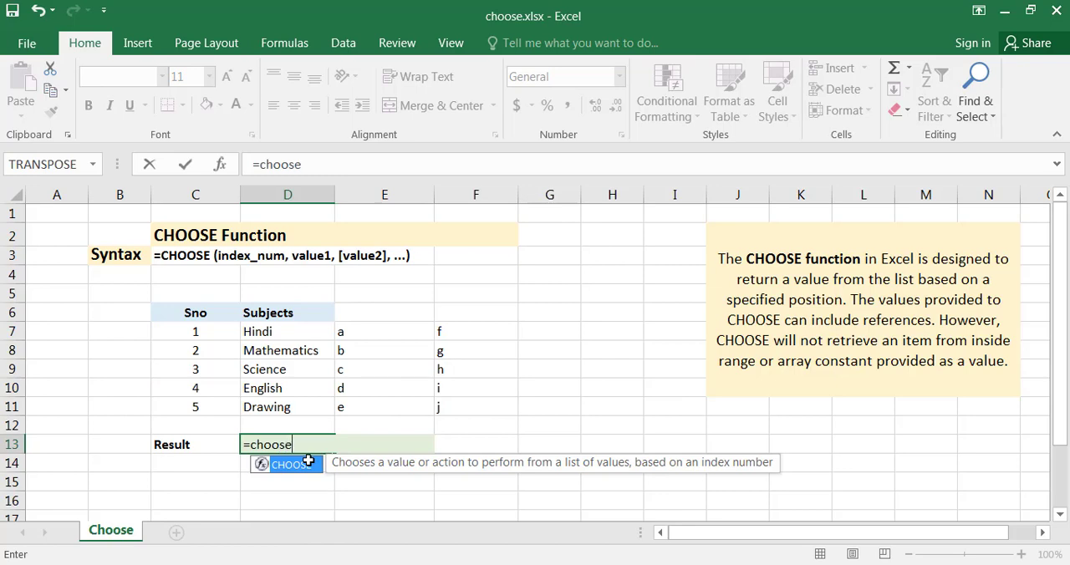
{"action": "type", "text": "("}
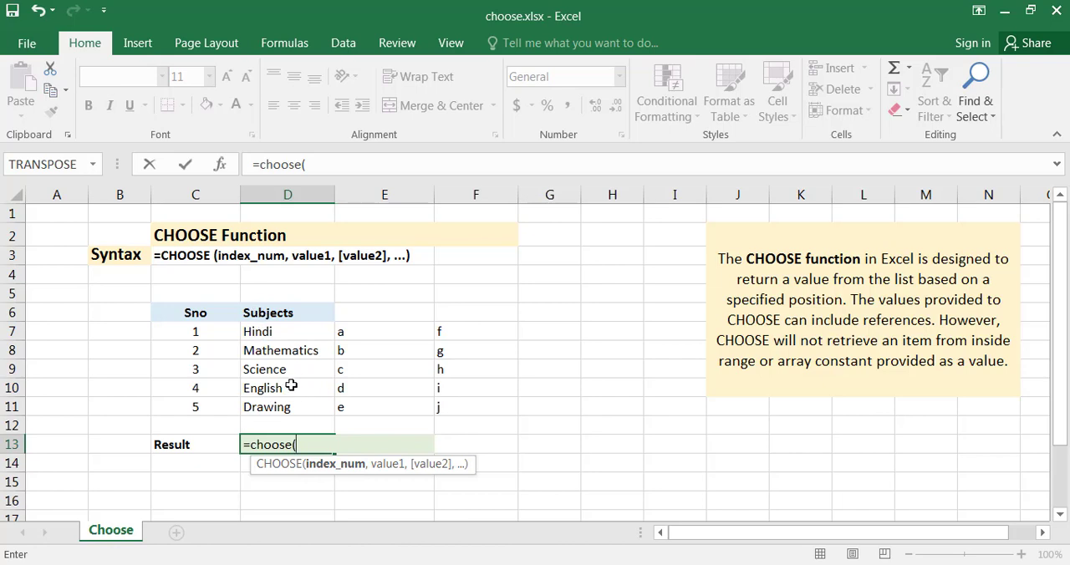
{"action": "type", "text": "3"}
{"action": "key", "text": "BackSpace"}
{"action": "left_click", "coordinate": [178, 374]}
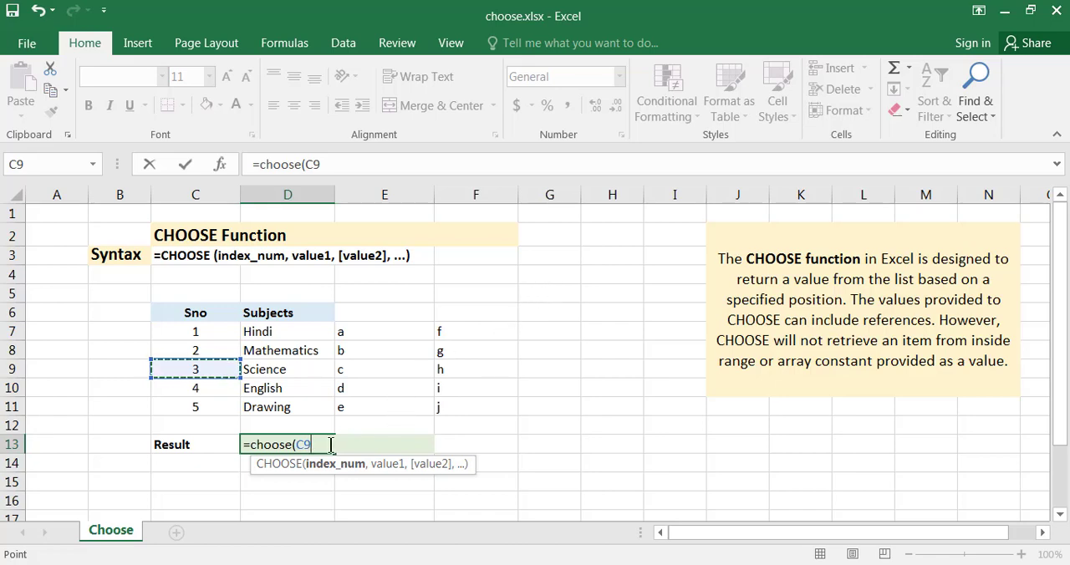
{"action": "type", "text": ","}
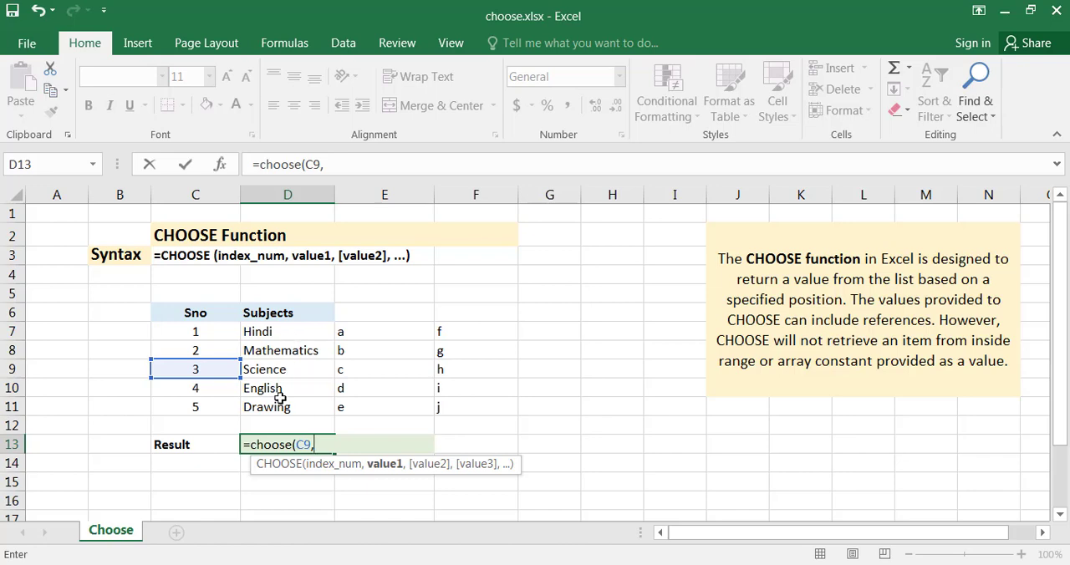
Step: Add D7, D8, D9, D10 and D11 as the CHOOSE values and complete the formula in D13
{"action": "left_click", "coordinate": [283, 328]}
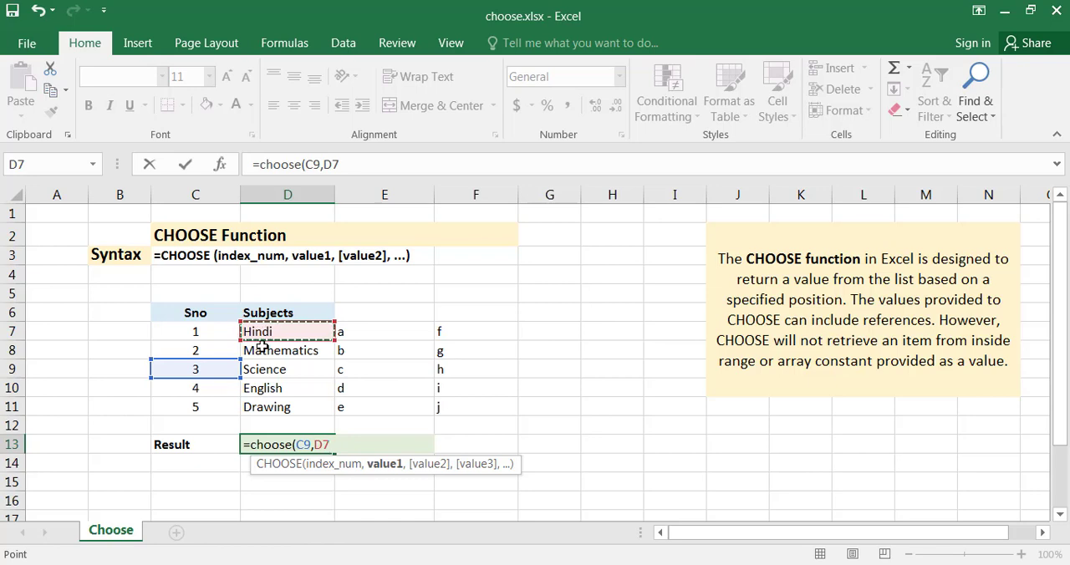
{"action": "type", "text": ","}
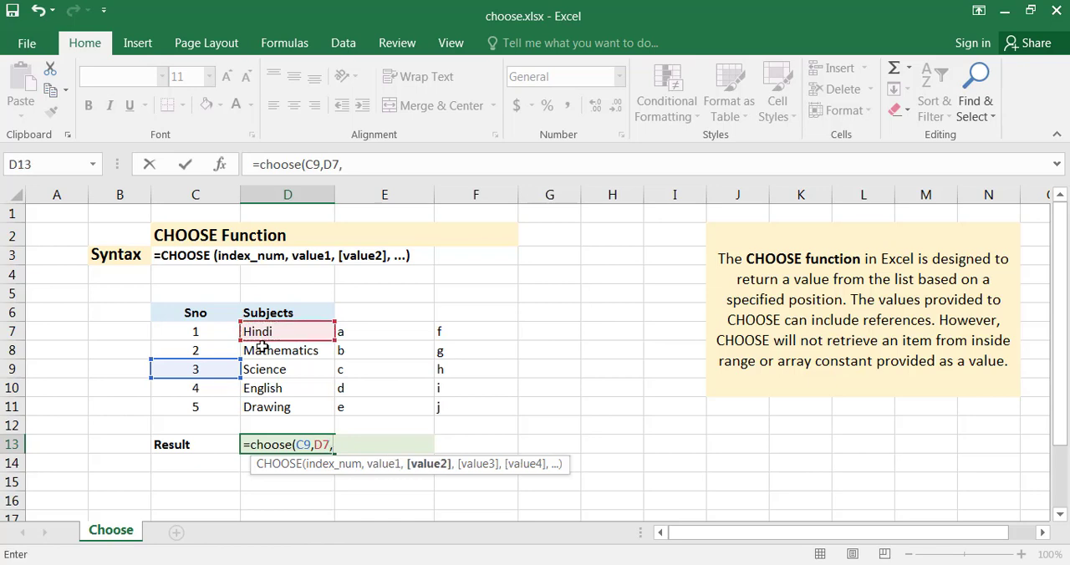
{"action": "left_click", "coordinate": [285, 350]}
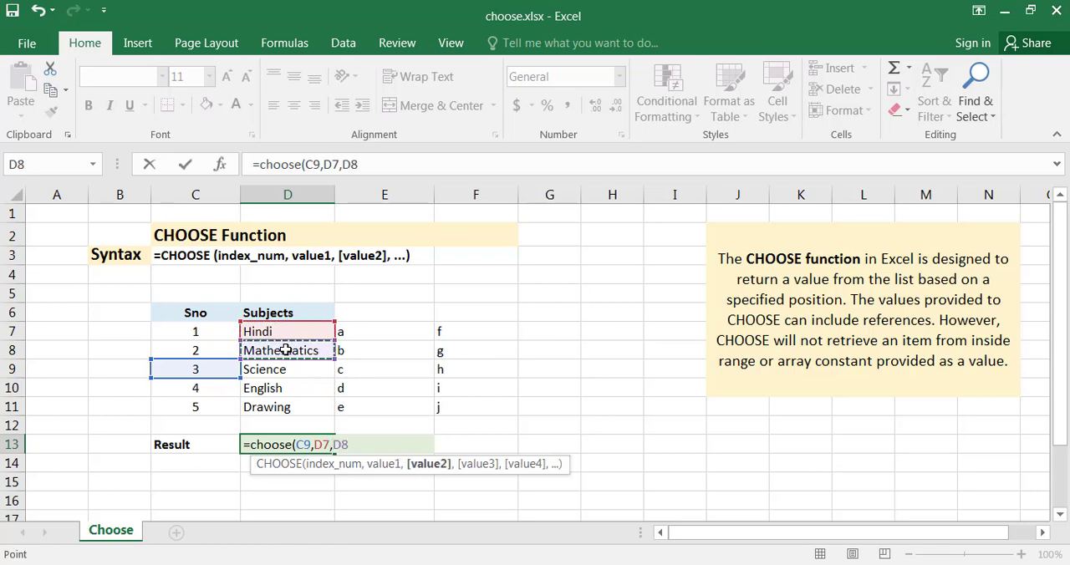
{"action": "type", "text": ","}
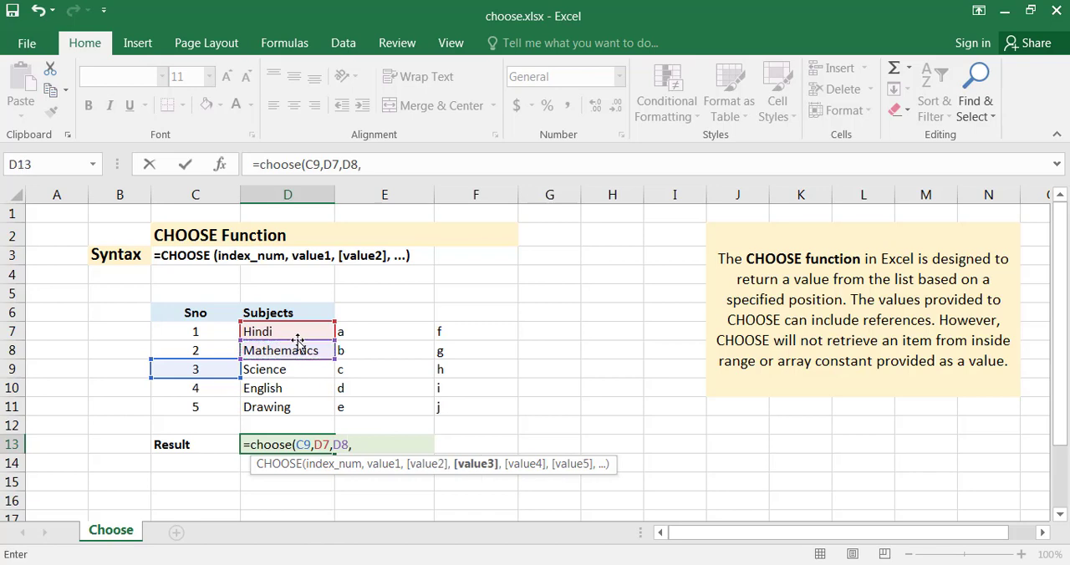
{"action": "left_click", "coordinate": [274, 372]}
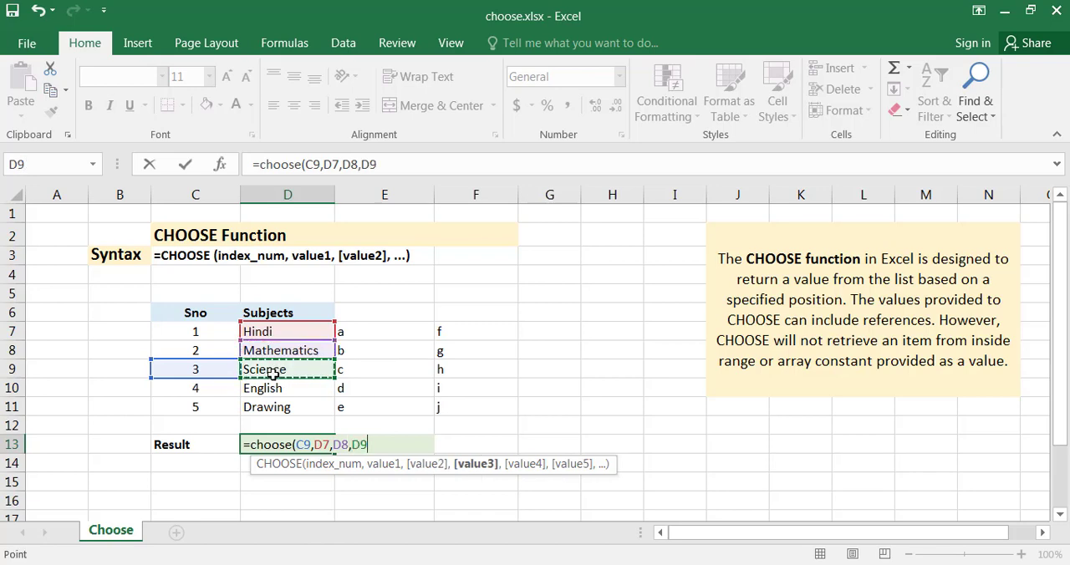
{"action": "type", "text": ","}
{"action": "left_click", "coordinate": [272, 383]}
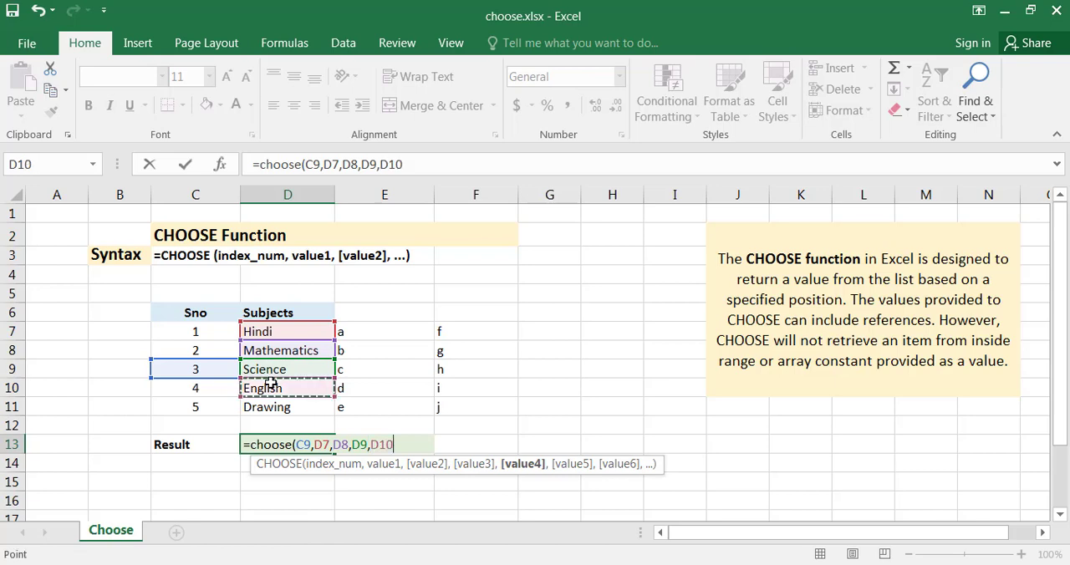
{"action": "type", "text": ","}
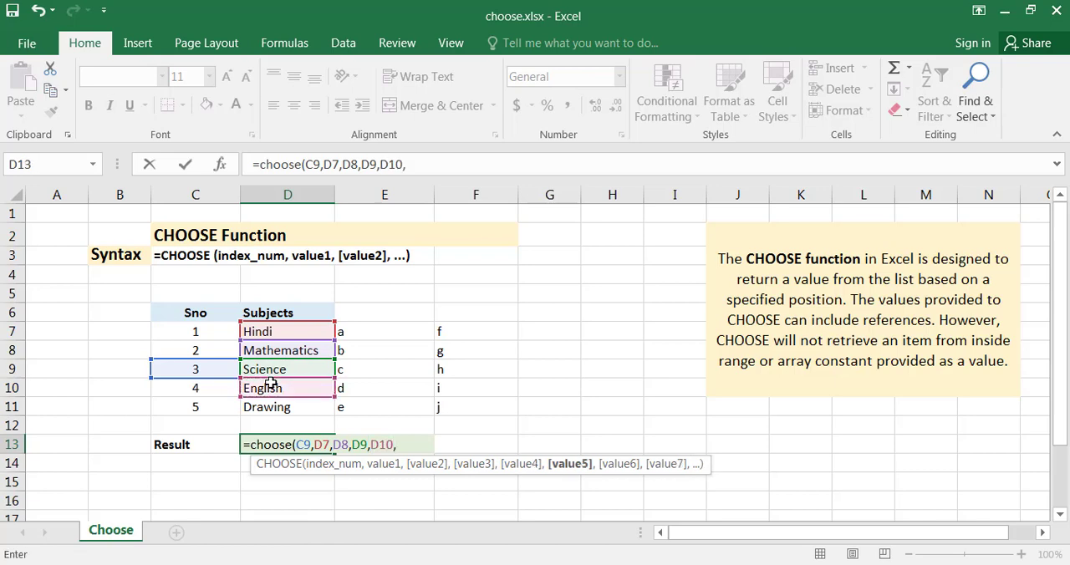
{"action": "left_click", "coordinate": [251, 413]}
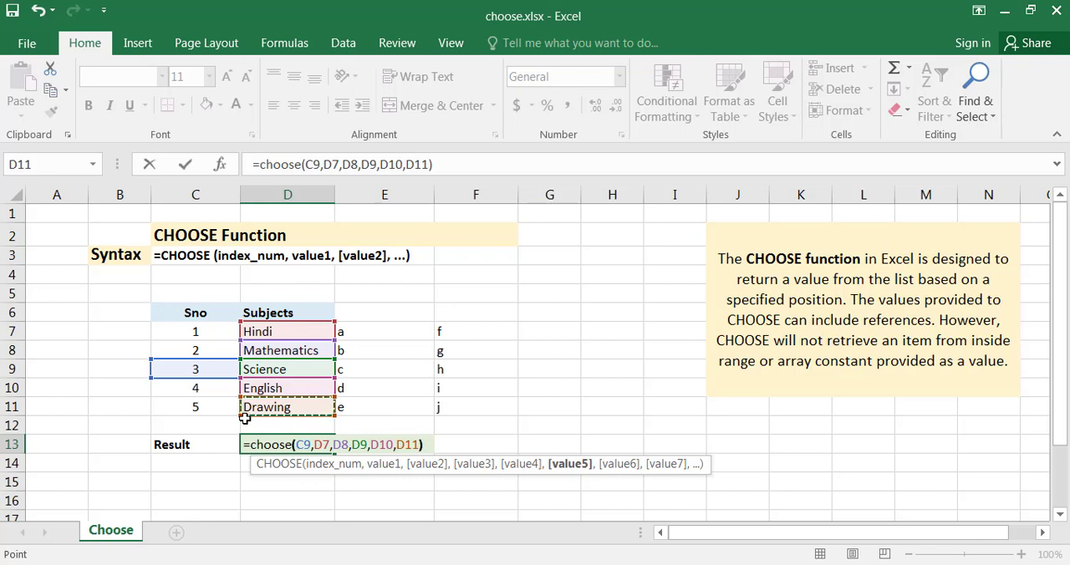
{"action": "type", "text": ")"}
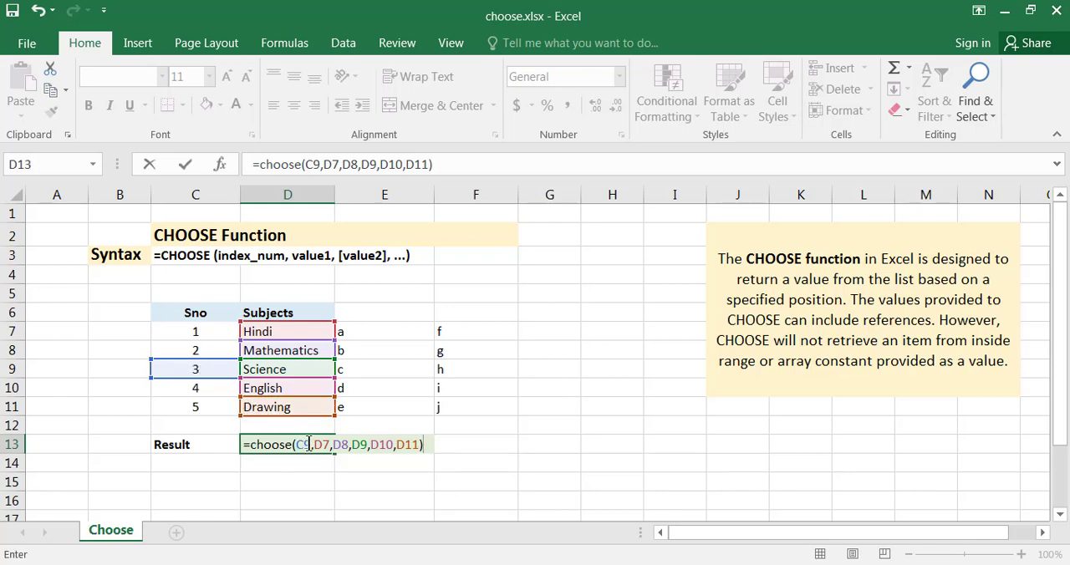
{"action": "left_click_drag", "start_coordinate": [314, 444], "coordinate": [368, 444]}
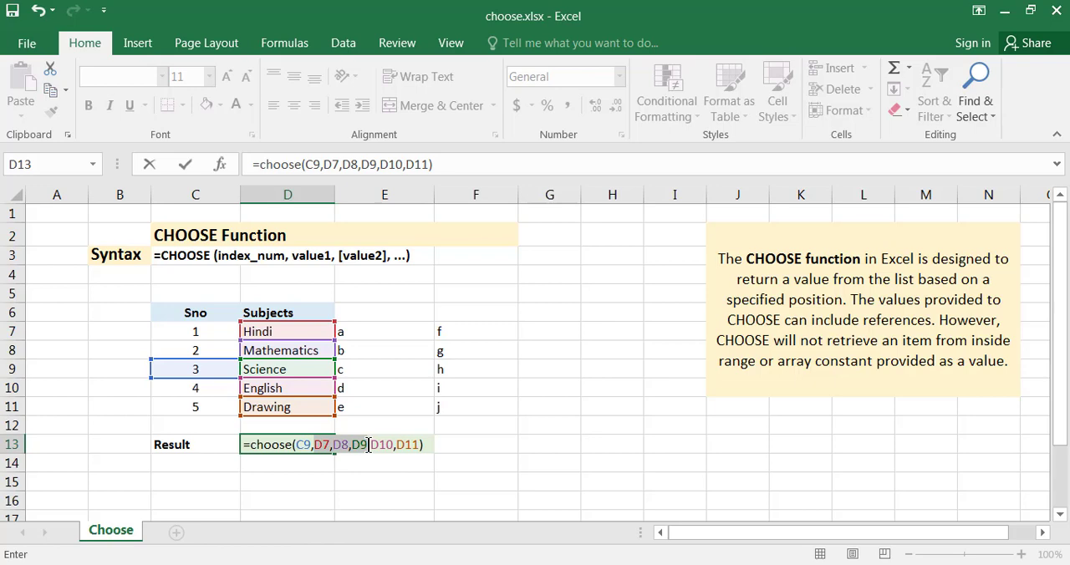
{"action": "left_click_drag", "start_coordinate": [368, 444], "coordinate": [421, 445]}
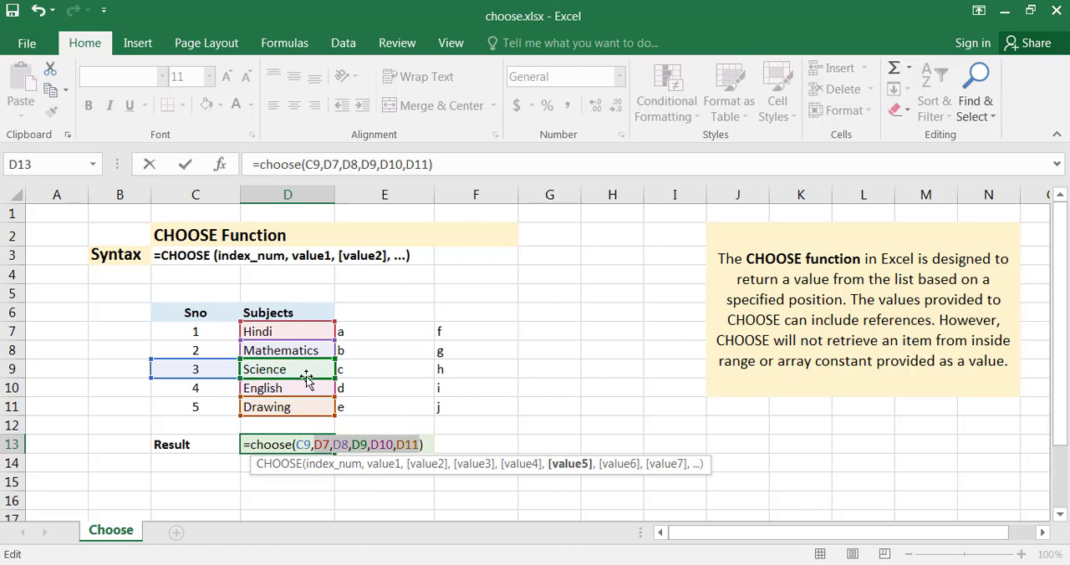
{"action": "key", "text": "Return"}
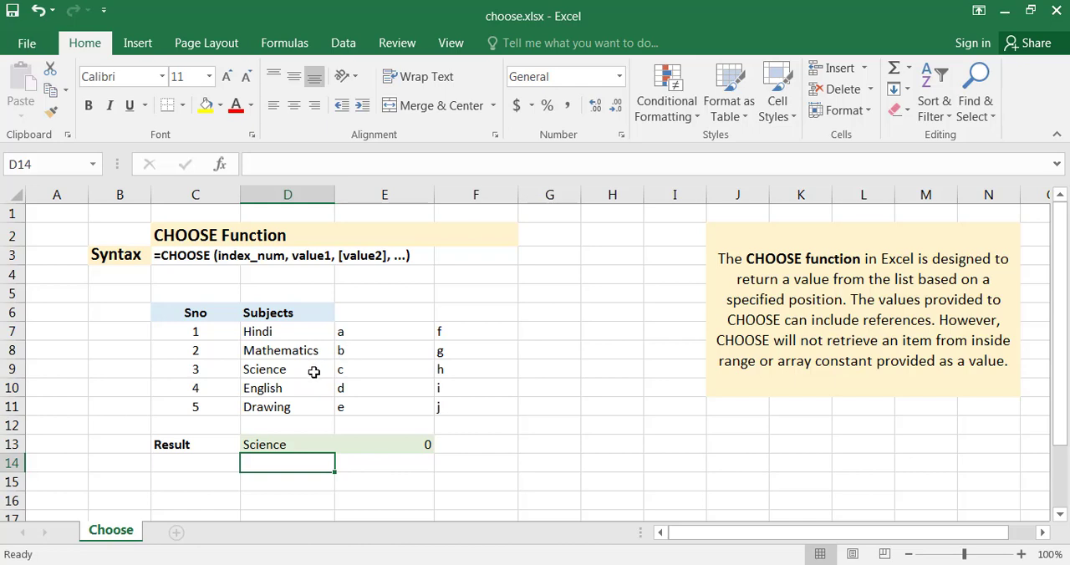
Step: Examine the SUM and CHOOSE formula in E13, including its nested CHOOSE part and the D7:D11 range argument
{"action": "left_click", "coordinate": [361, 444]}
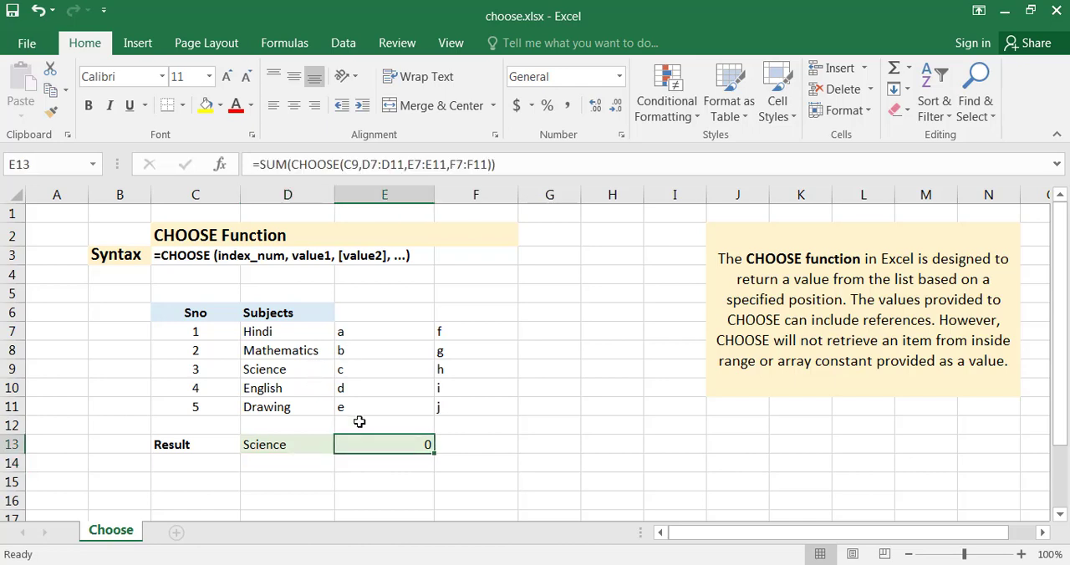
{"action": "left_click", "coordinate": [296, 162]}
{"action": "left_click_drag", "start_coordinate": [294, 163], "coordinate": [488, 163]}
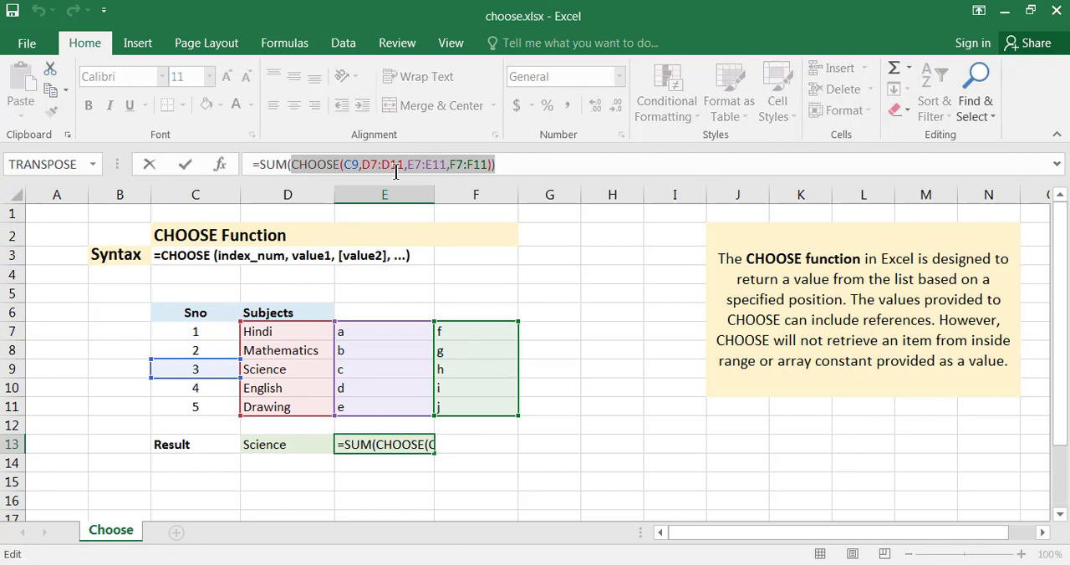
{"action": "left_click_drag", "start_coordinate": [362, 164], "coordinate": [404, 164]}
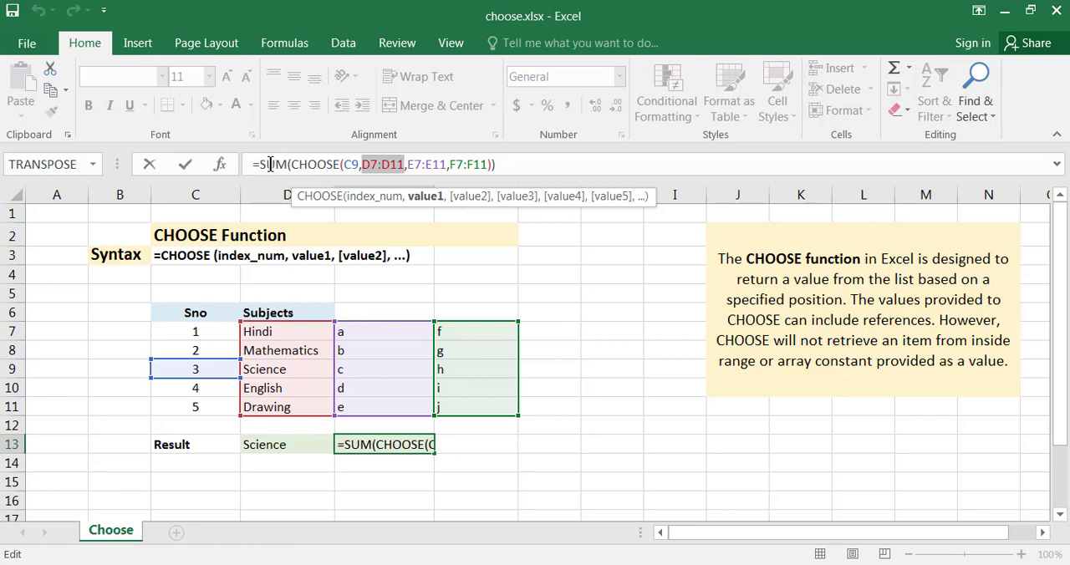
{"action": "left_click_drag", "start_coordinate": [259, 164], "coordinate": [289, 164]}
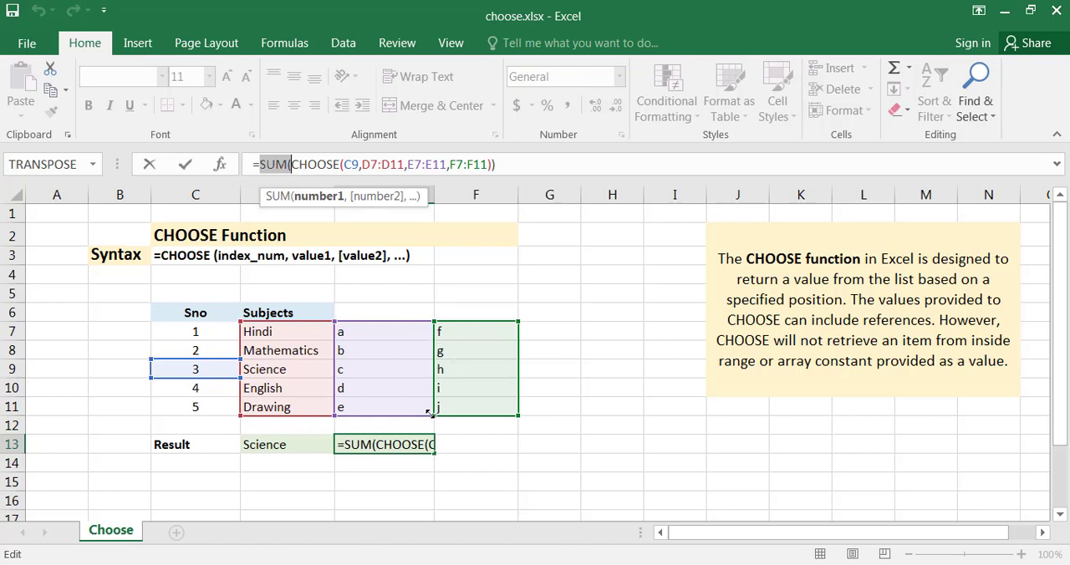
{"action": "key", "text": "ctrl+Return"}
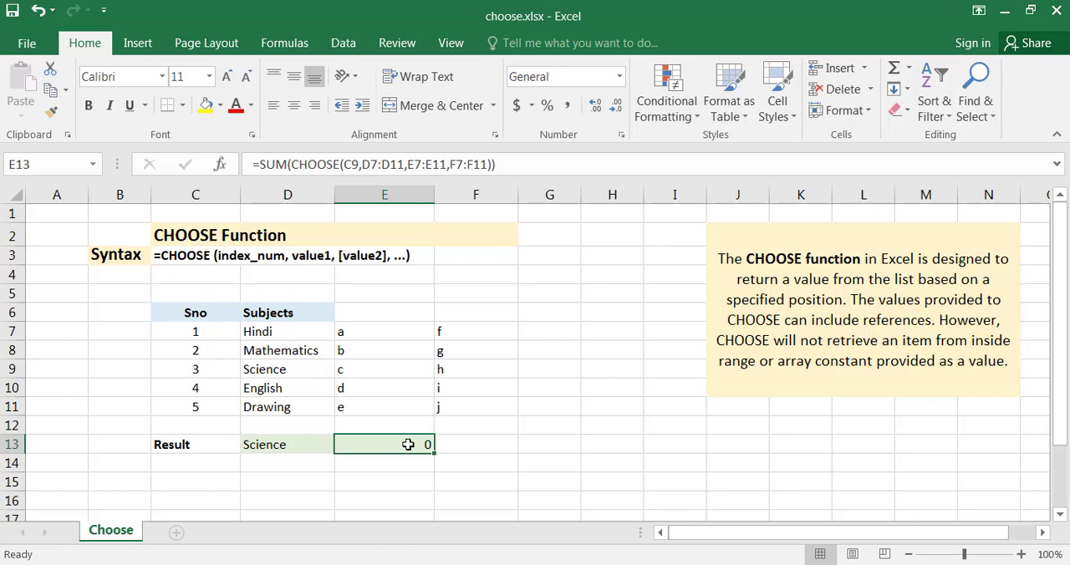
Step: Replace the subjects in D7:D11 with the numbers 1, 2, 3, 4 and 5
{"action": "left_click", "coordinate": [308, 322]}
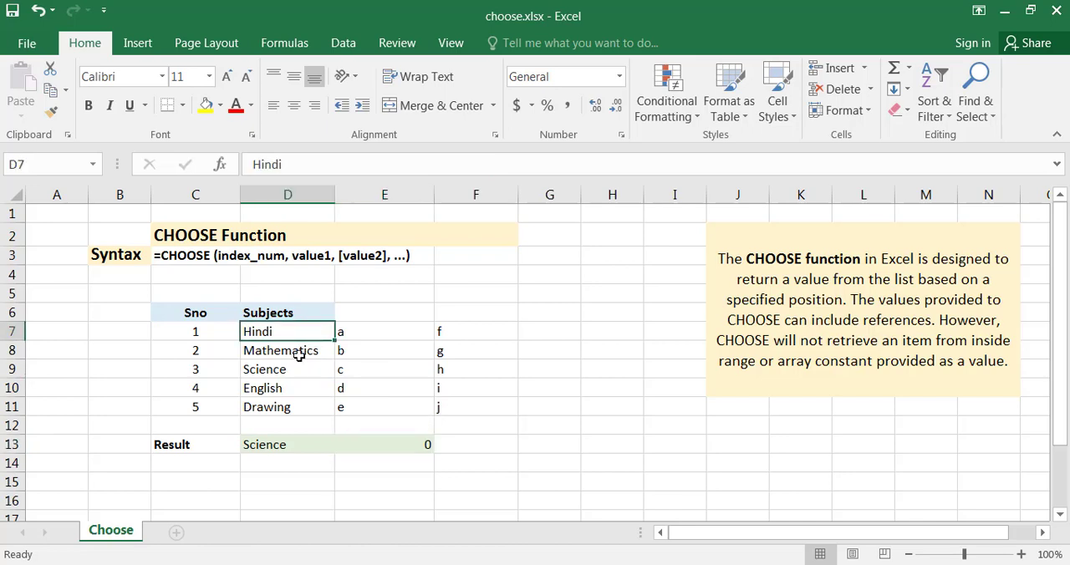
{"action": "type", "text": "1"}
{"action": "key", "text": "Return"}
{"action": "type", "text": "2"}
{"action": "key", "text": "Return"}
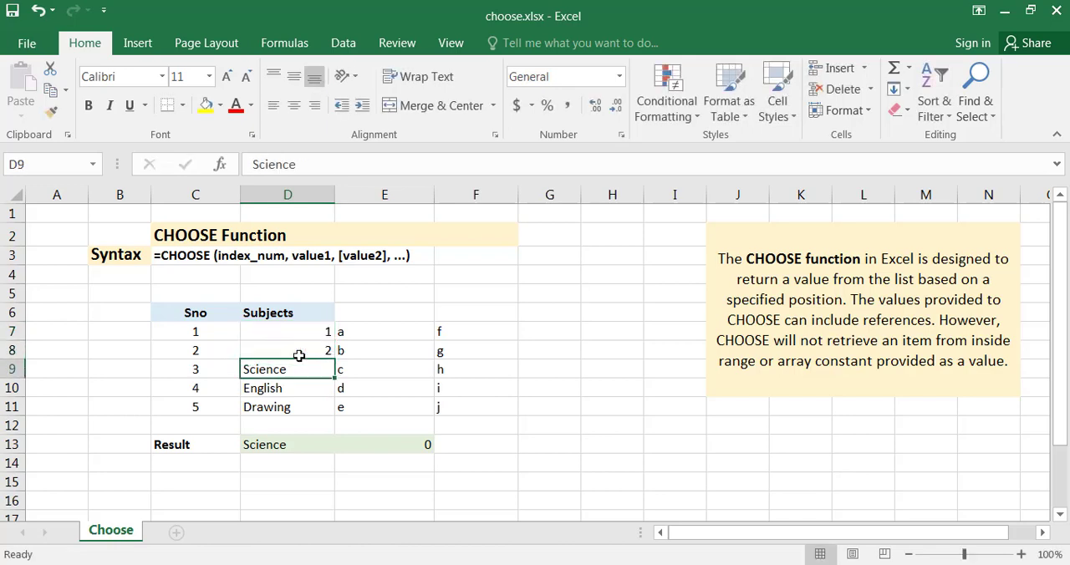
{"action": "type", "text": "3"}
{"action": "key", "text": "Return"}
{"action": "type", "text": "4"}
{"action": "key", "text": "Return"}
{"action": "type", "text": "5"}
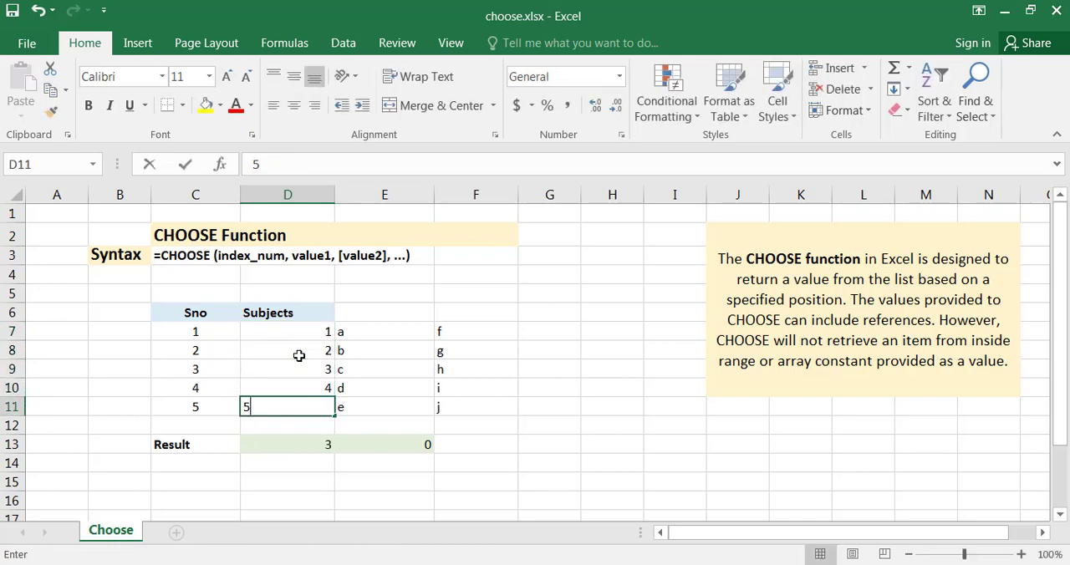
{"action": "key", "text": "Return"}
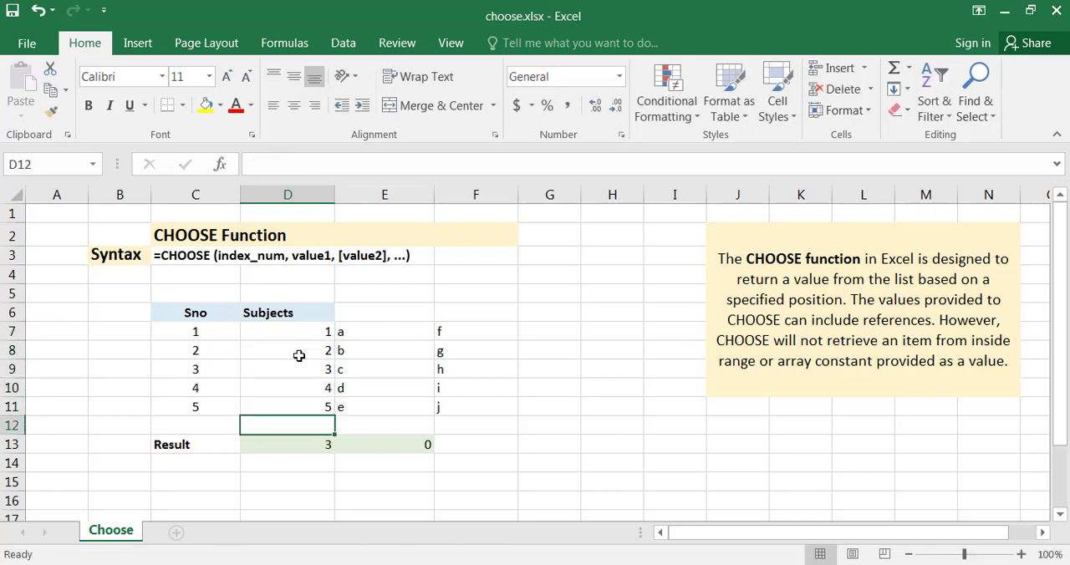
Step: Replace the letters in E7:E11 with the numbers 6, 7, 8, 9 and 10
{"action": "left_click", "coordinate": [389, 336]}
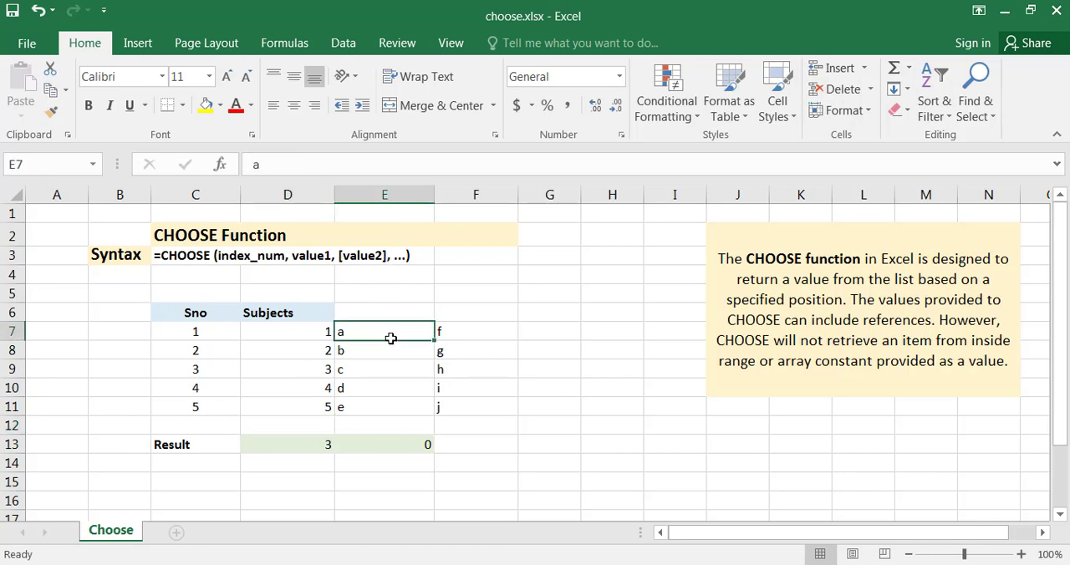
{"action": "type", "text": "6"}
{"action": "key", "text": "Return"}
{"action": "type", "text": "7"}
{"action": "key", "text": "Return"}
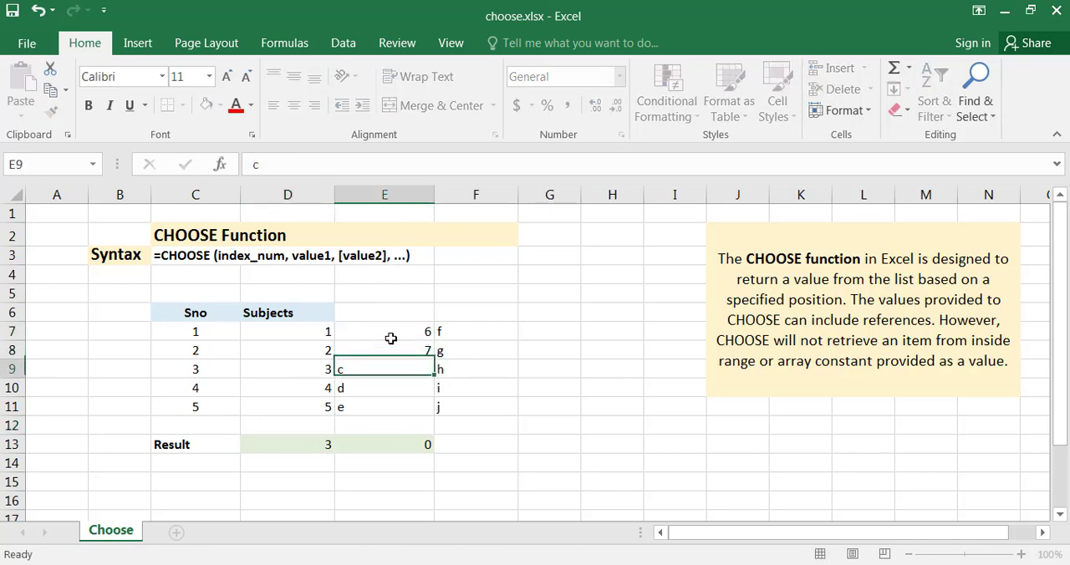
{"action": "type", "text": "8"}
{"action": "key", "text": "Return"}
{"action": "type", "text": "99"}
{"action": "key", "text": "Return"}
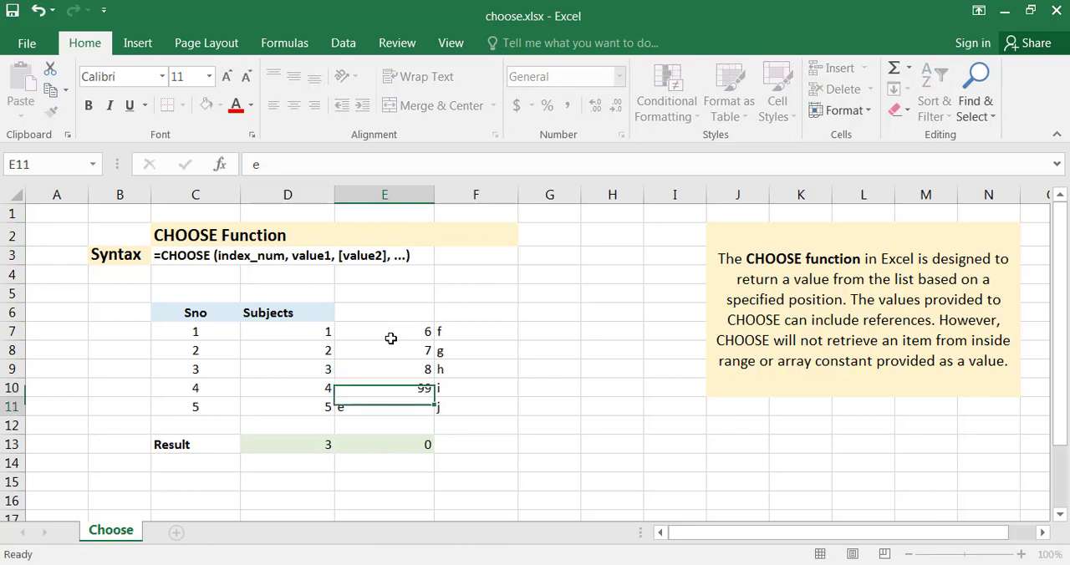
{"action": "key", "text": "Up"}
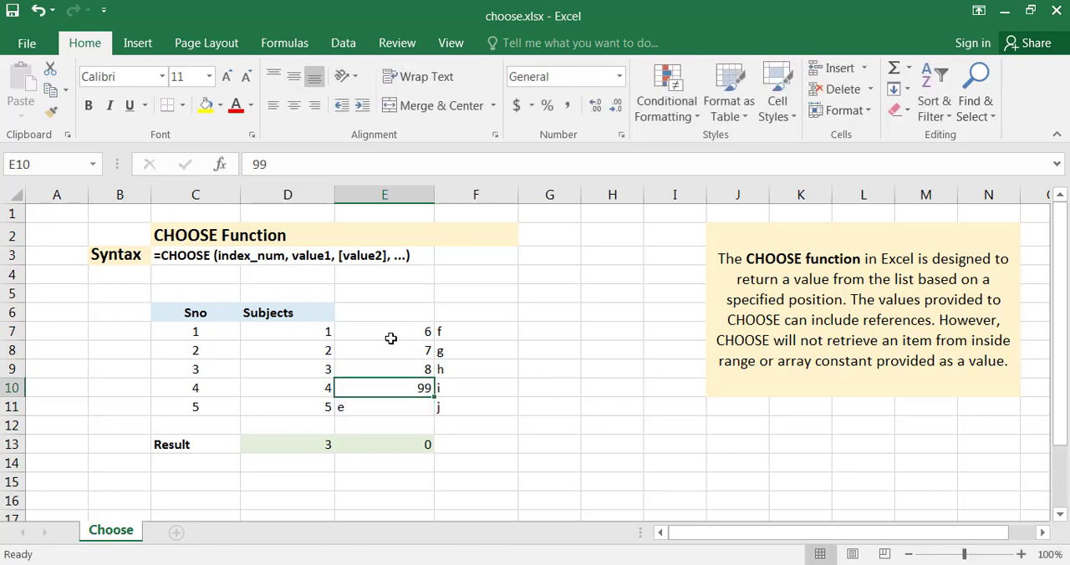
{"action": "type", "text": "9"}
{"action": "key", "text": "Return"}
{"action": "type", "text": "10"}
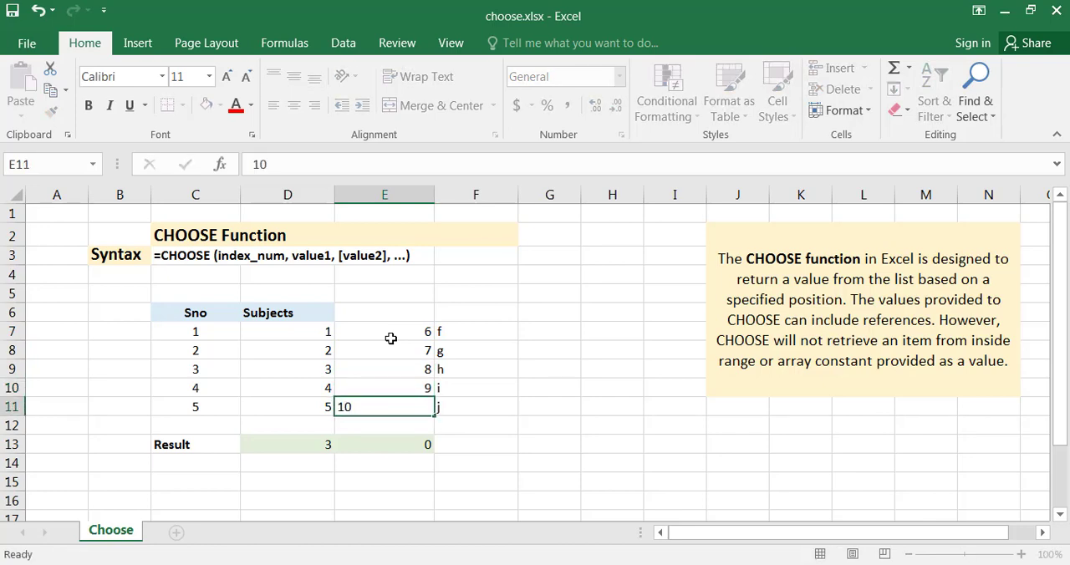
{"action": "key", "text": "Return"}
Step: Replace the letters in F7:F11 with the numbers 11, 12, 13, 14 and 15
{"action": "key", "text": "ctrl+Up"}
{"action": "key", "text": "ctrl+Up"}
{"action": "key", "text": "Right"}
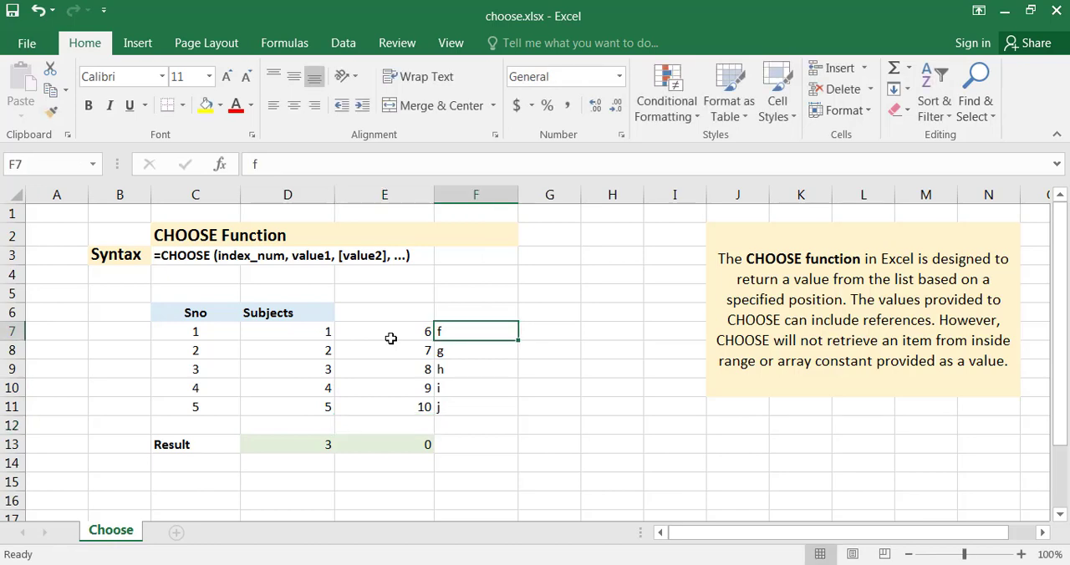
{"action": "type", "text": "11"}
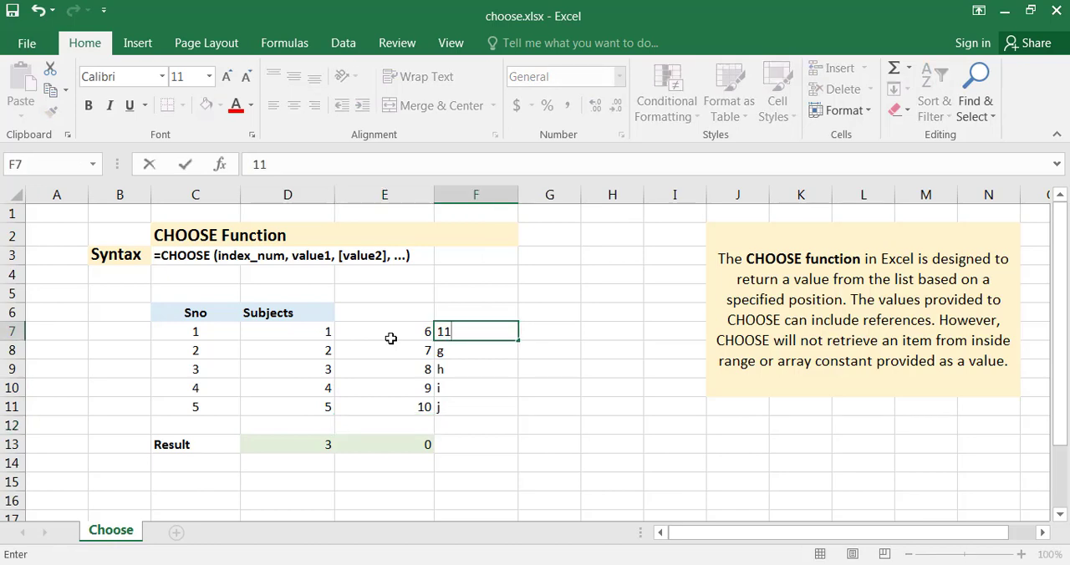
{"action": "key", "text": "Return"}
{"action": "type", "text": "12"}
{"action": "key", "text": "Return"}
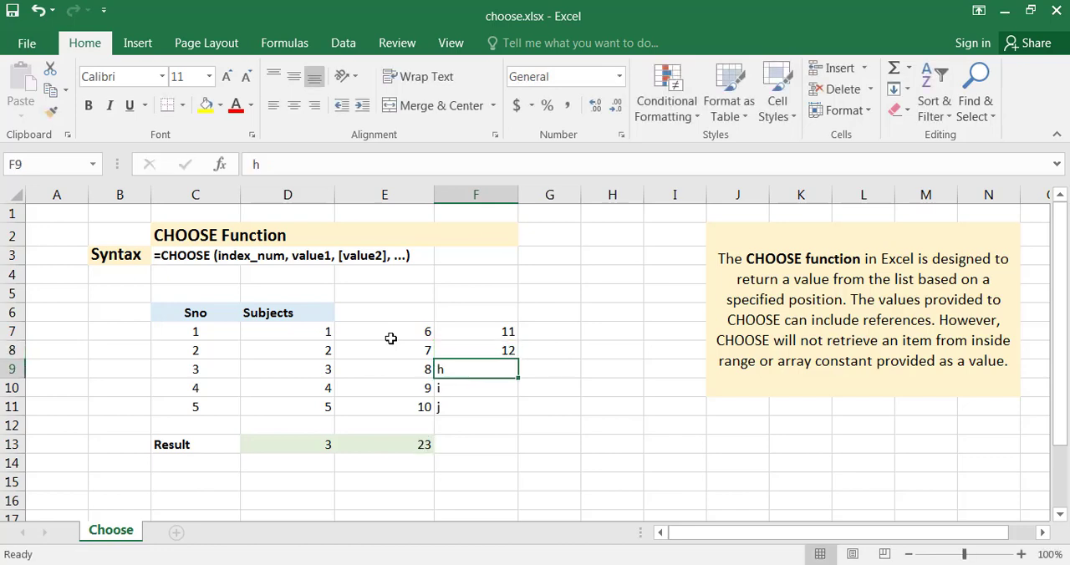
{"action": "type", "text": "13"}
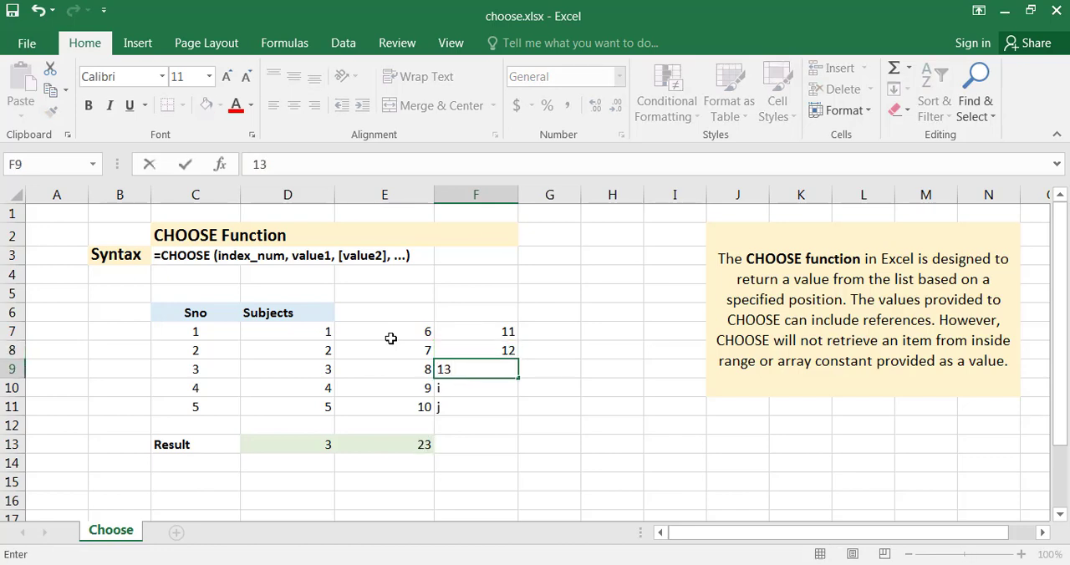
{"action": "key", "text": "Return"}
{"action": "type", "text": "14"}
{"action": "key", "text": "Return"}
{"action": "type", "text": "15"}
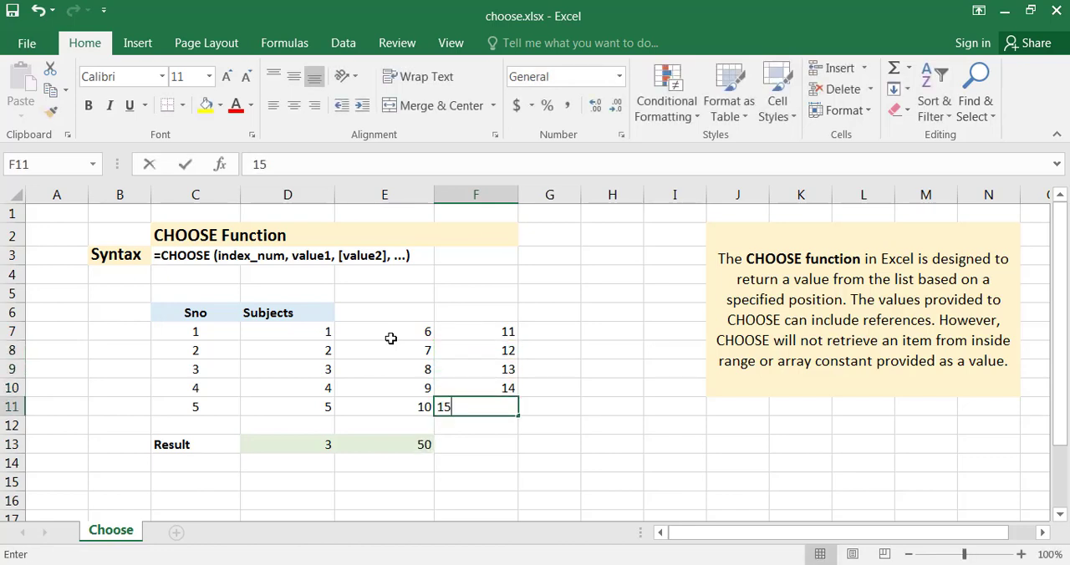
{"action": "key", "text": "Return"}
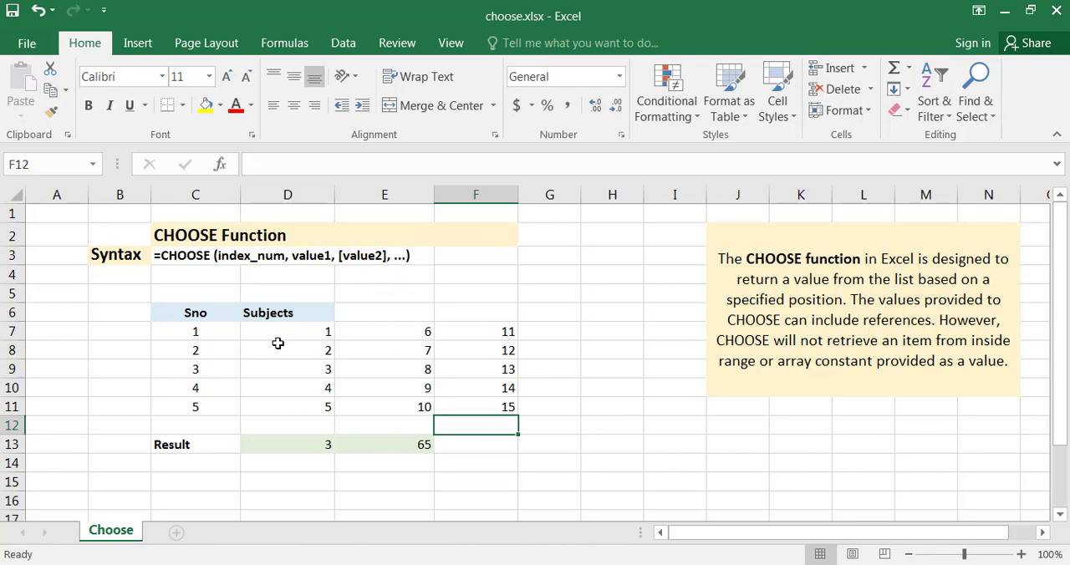
Step: Review the number ranges D7:D11 and E7:E11 and the first cell of the third range, F7
{"action": "left_click_drag", "start_coordinate": [288, 331], "coordinate": [284, 401]}
{"action": "left_click", "coordinate": [418, 320]}
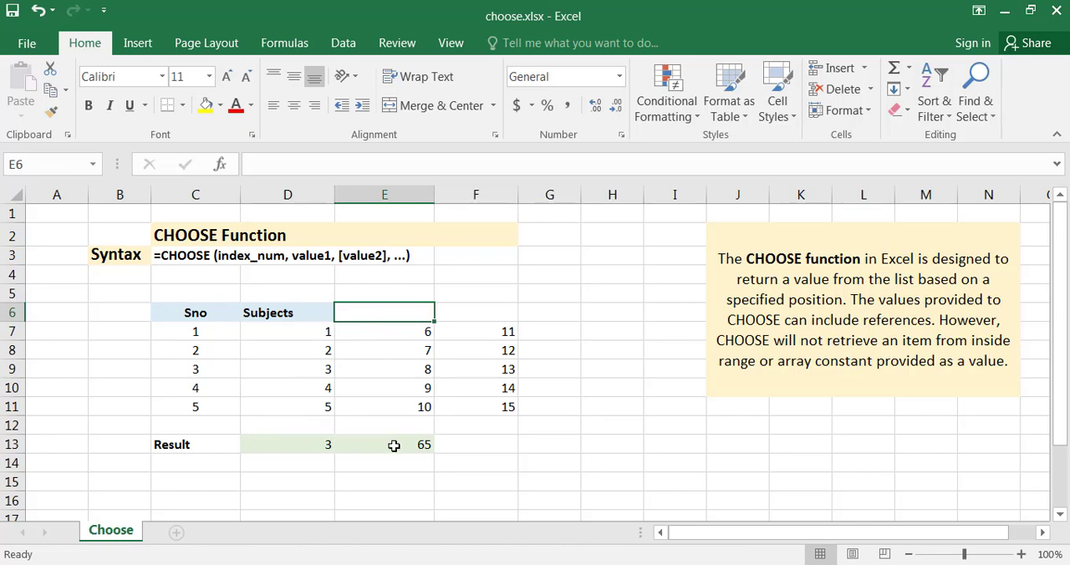
{"action": "left_click", "coordinate": [313, 336]}
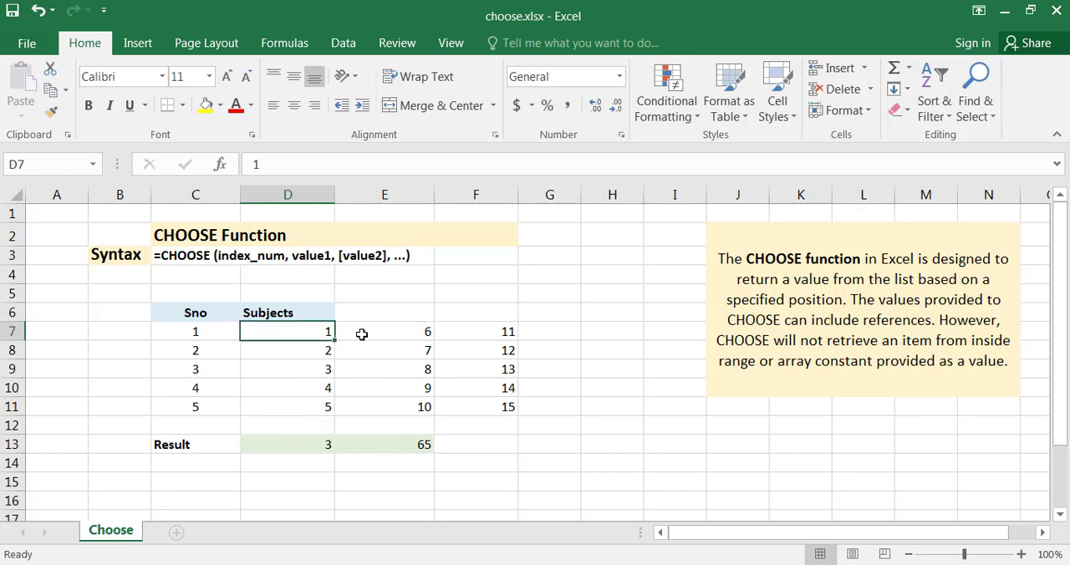
{"action": "left_click_drag", "start_coordinate": [320, 329], "coordinate": [326, 406]}
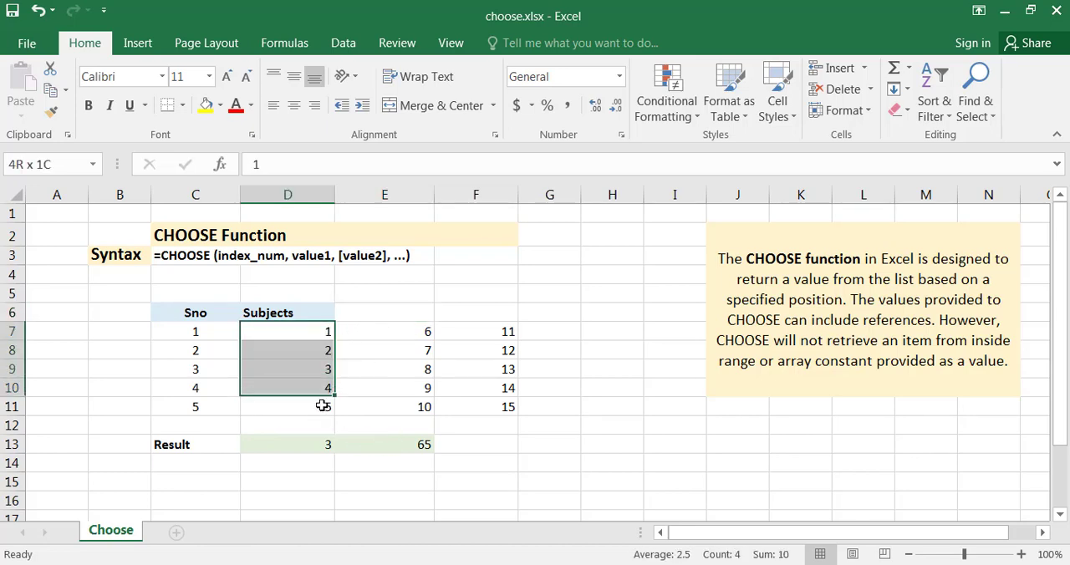
{"action": "left_click", "coordinate": [410, 332]}
{"action": "left_click_drag", "start_coordinate": [410, 331], "coordinate": [399, 411]}
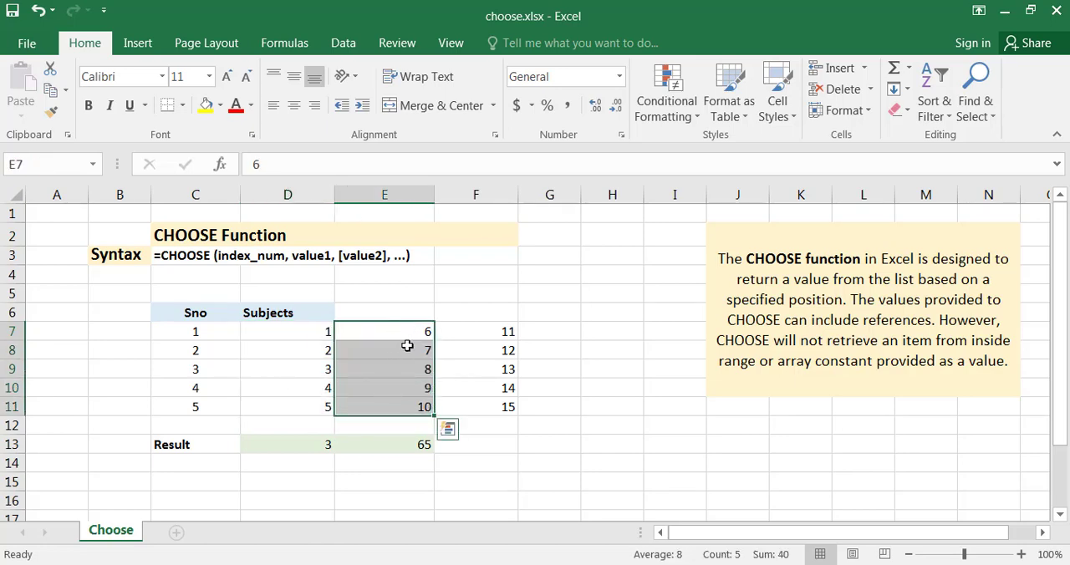
{"action": "left_click", "coordinate": [481, 327]}
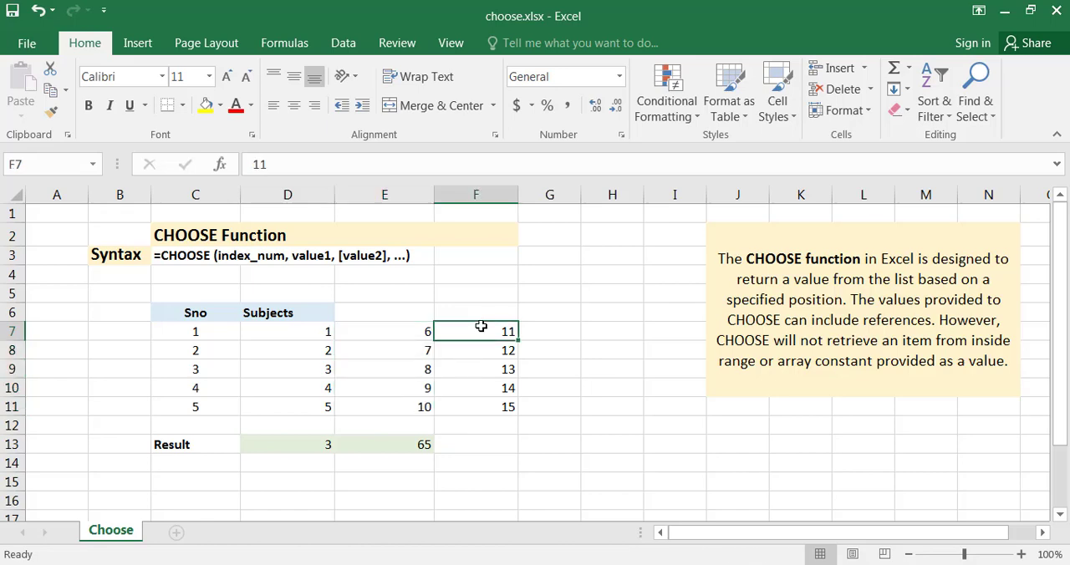
Step: Replace the formula in E13 with the start of a SUM formula containing CHOOSE, using C9 as the index number
{"action": "left_click", "coordinate": [397, 444]}
{"action": "double_click", "coordinate": [397, 444]}
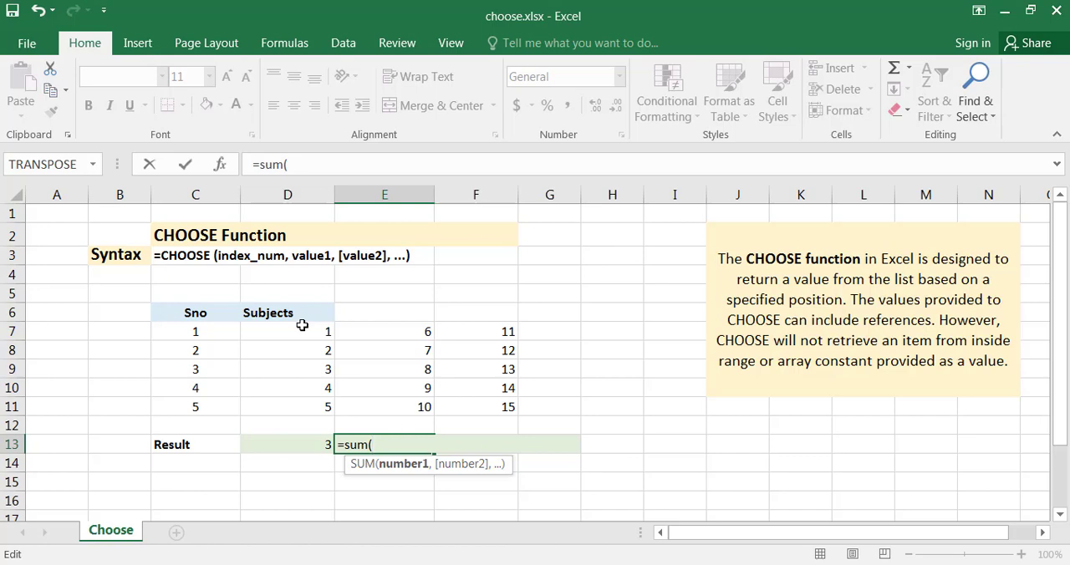
{"action": "type", "text": "choose"}
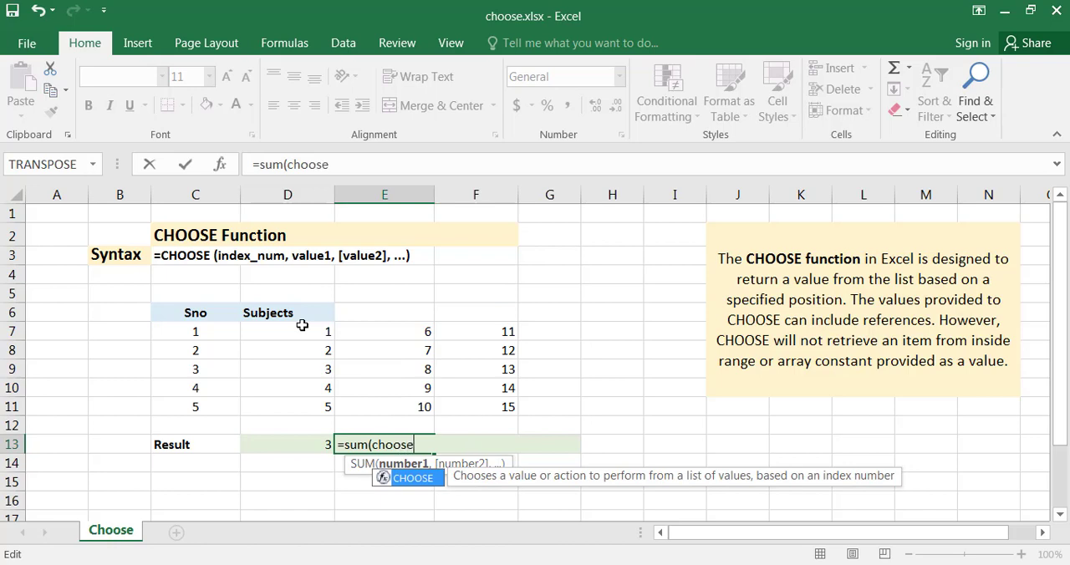
{"action": "type", "text": "("}
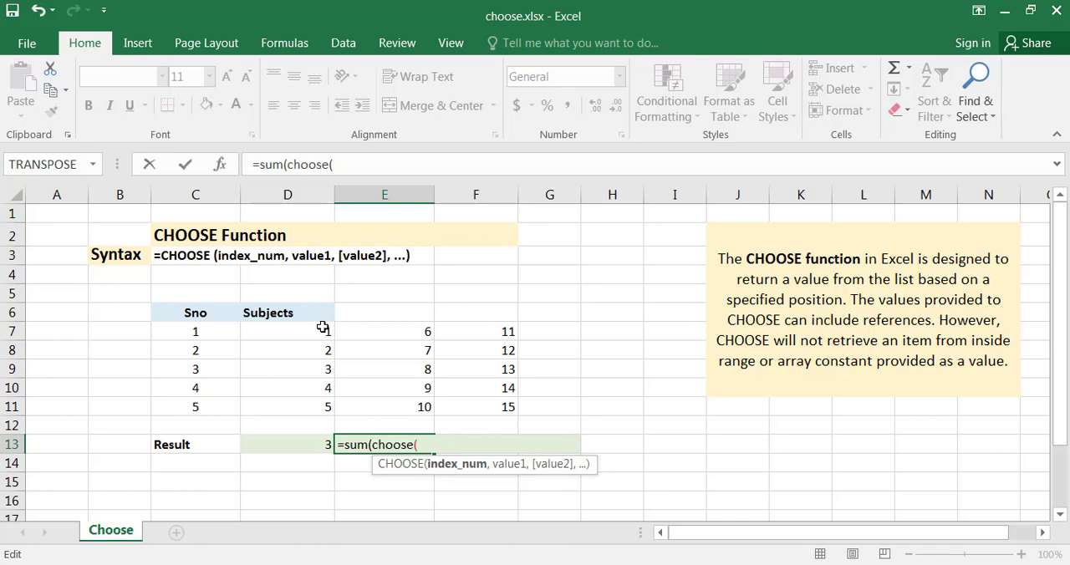
{"action": "left_click", "coordinate": [194, 368]}
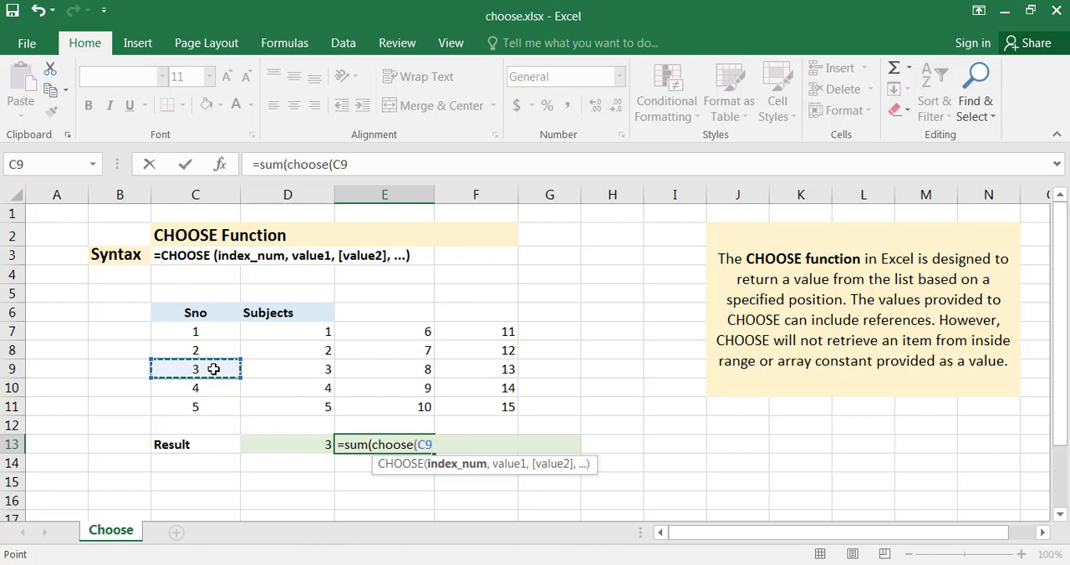
{"action": "type", "text": ","}
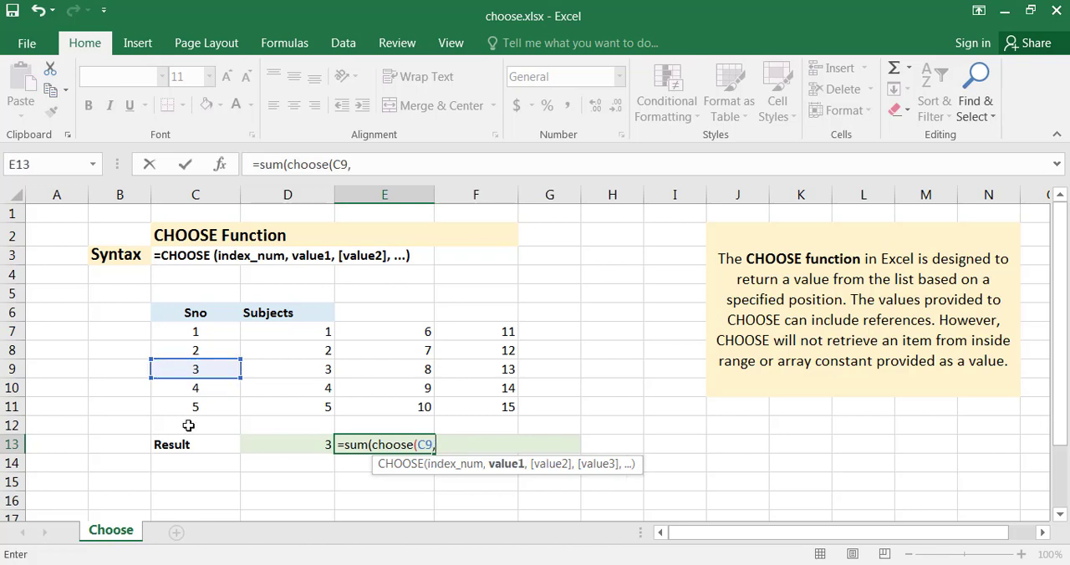
Step: Add the ranges D7:D11, E7:E11 and F7:F11 as the three CHOOSE values in the E13 formula
{"action": "left_click_drag", "start_coordinate": [277, 335], "coordinate": [254, 397]}
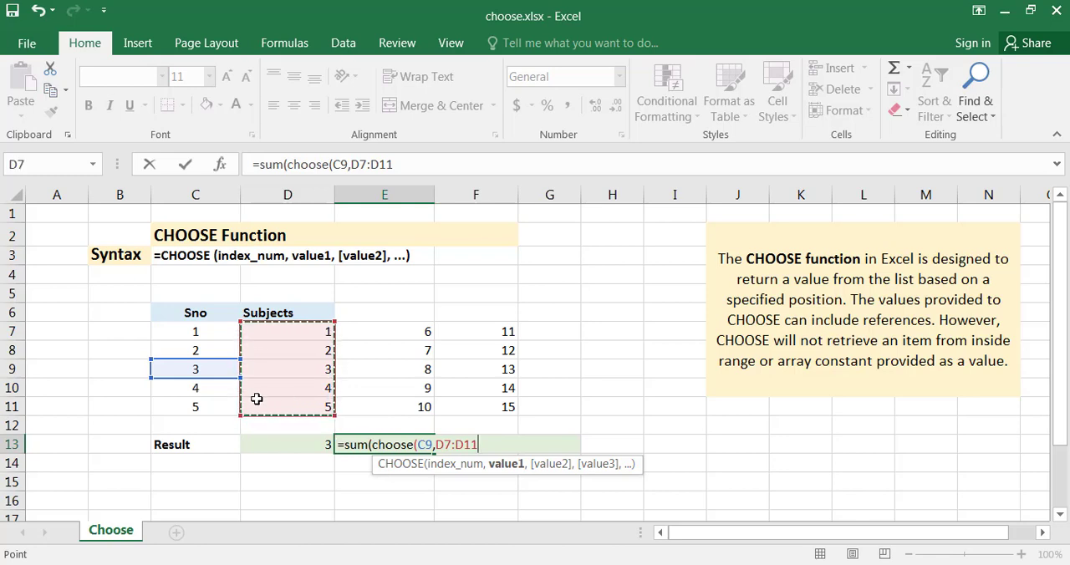
{"action": "type", "text": ","}
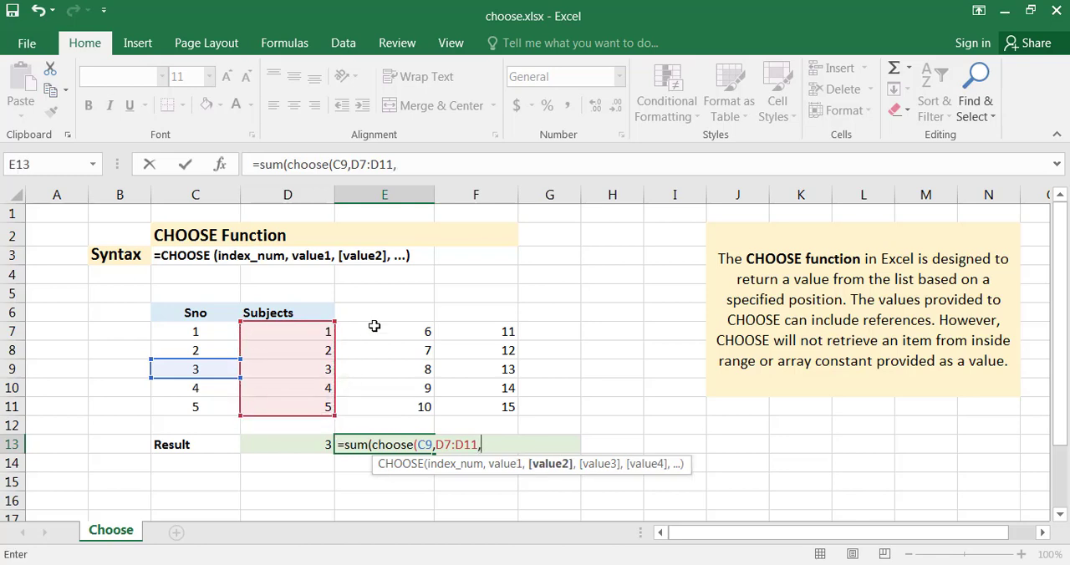
{"action": "left_click_drag", "start_coordinate": [375, 326], "coordinate": [381, 402]}
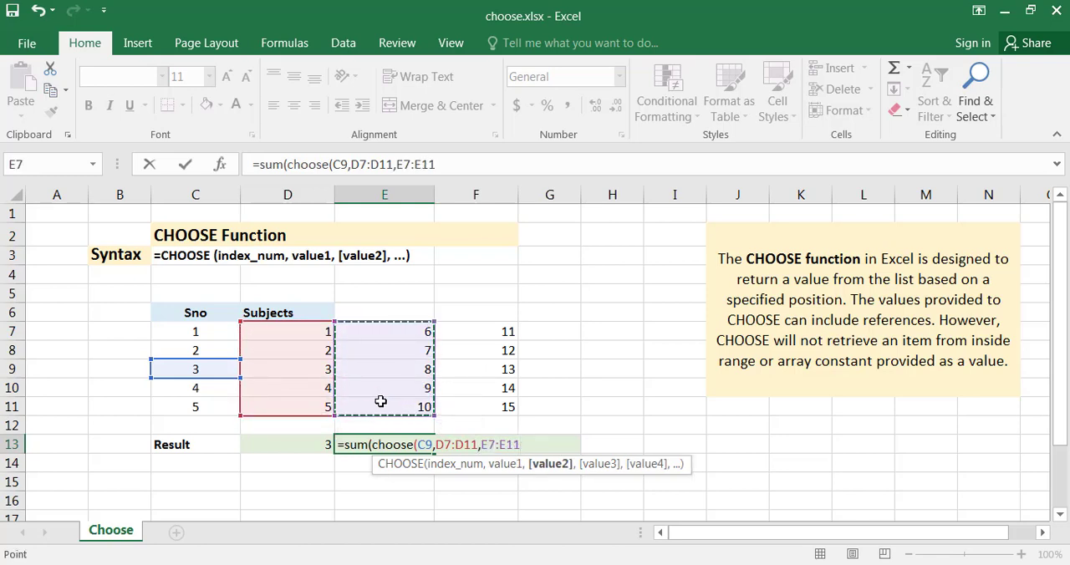
{"action": "type", "text": ","}
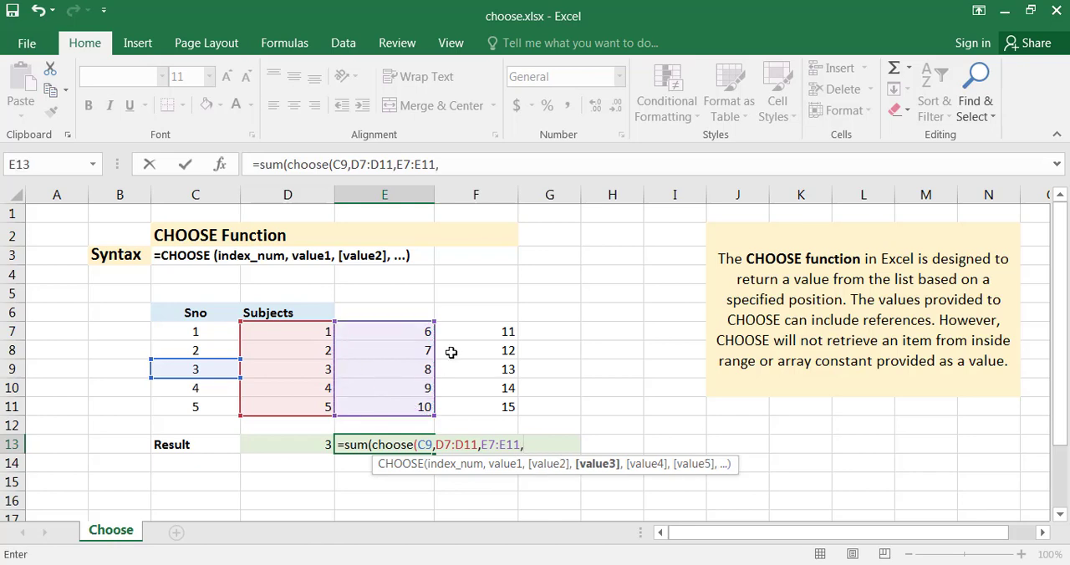
{"action": "left_click", "coordinate": [474, 337]}
{"action": "left_click_drag", "start_coordinate": [473, 372], "coordinate": [474, 404]}
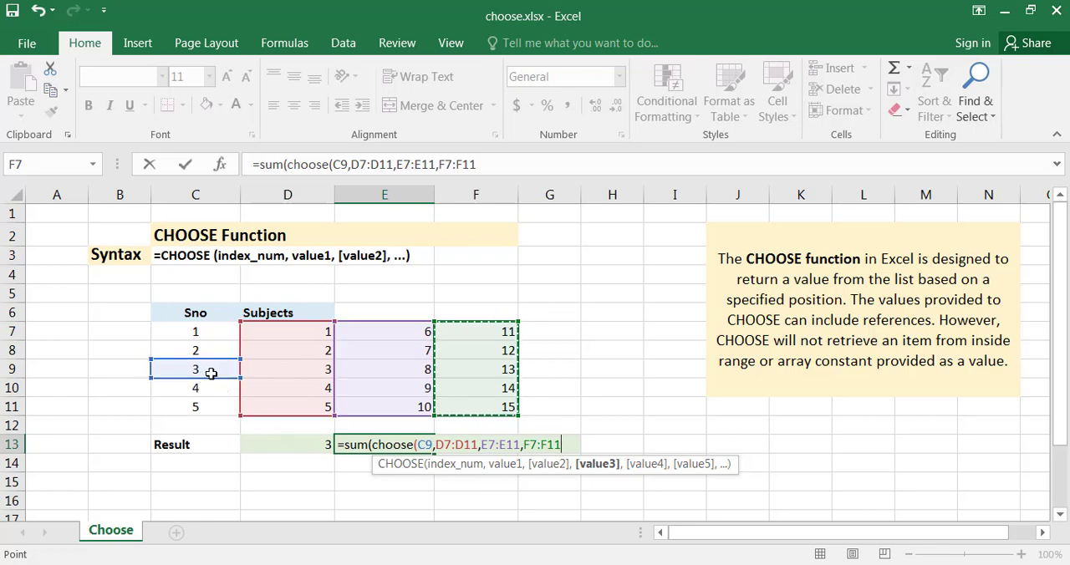
Step: Re-enter F7:F11 as the third CHOOSE value and complete the E13 formula, accepting the correction that adds the missing closing bracket
{"action": "left_click", "coordinate": [434, 445]}
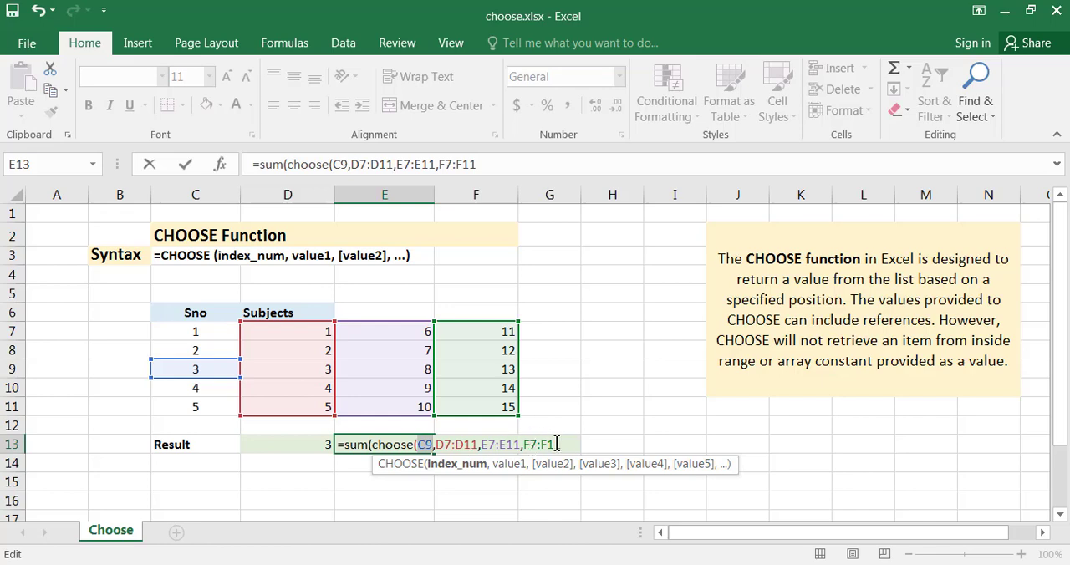
{"action": "left_click_drag", "start_coordinate": [526, 444], "coordinate": [562, 445]}
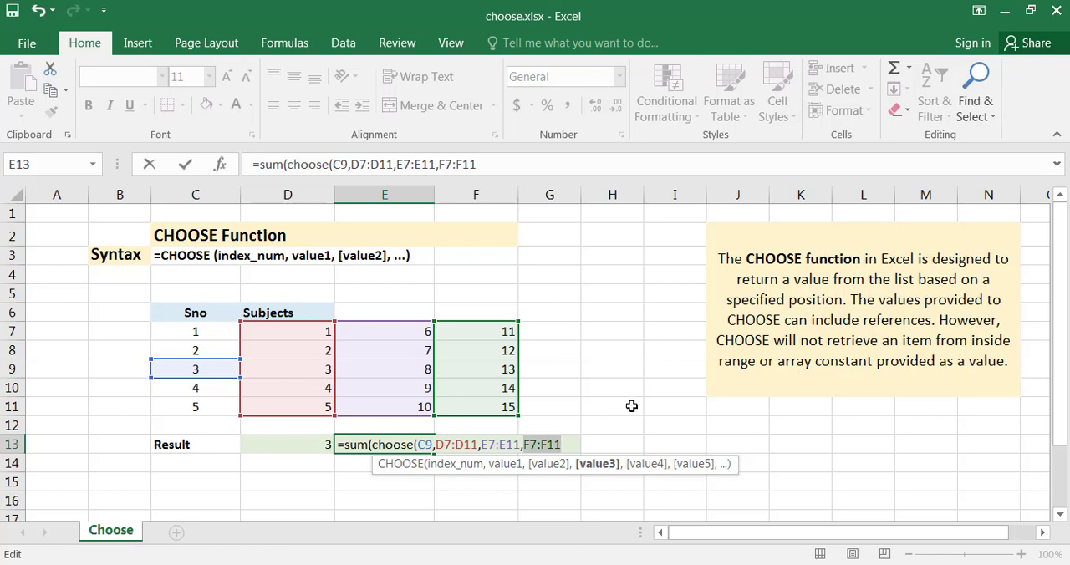
{"action": "type", "text": ")"}
{"action": "key", "text": "BackSpace"}
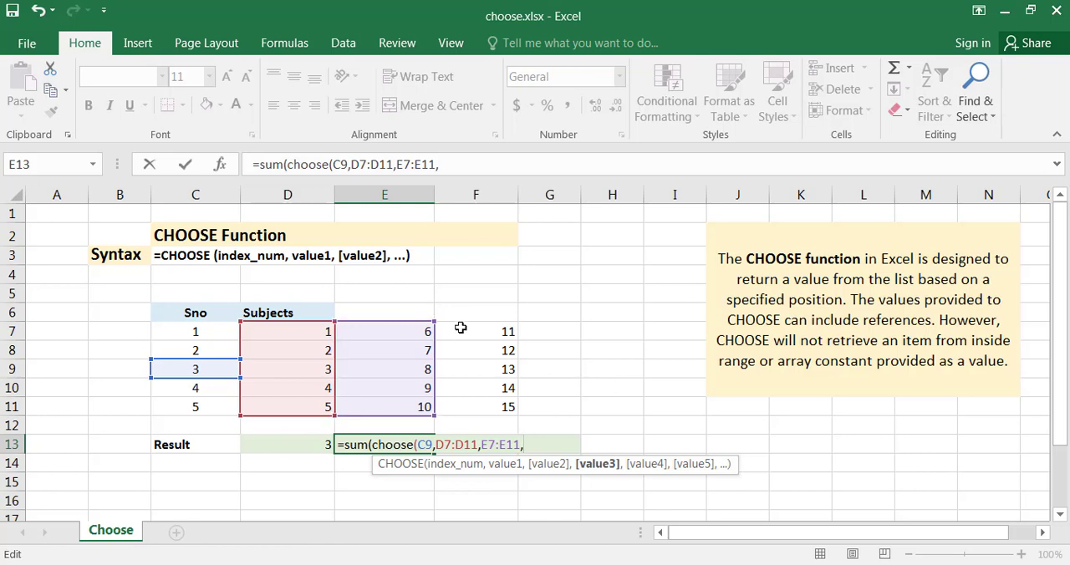
{"action": "left_click_drag", "start_coordinate": [458, 331], "coordinate": [455, 420]}
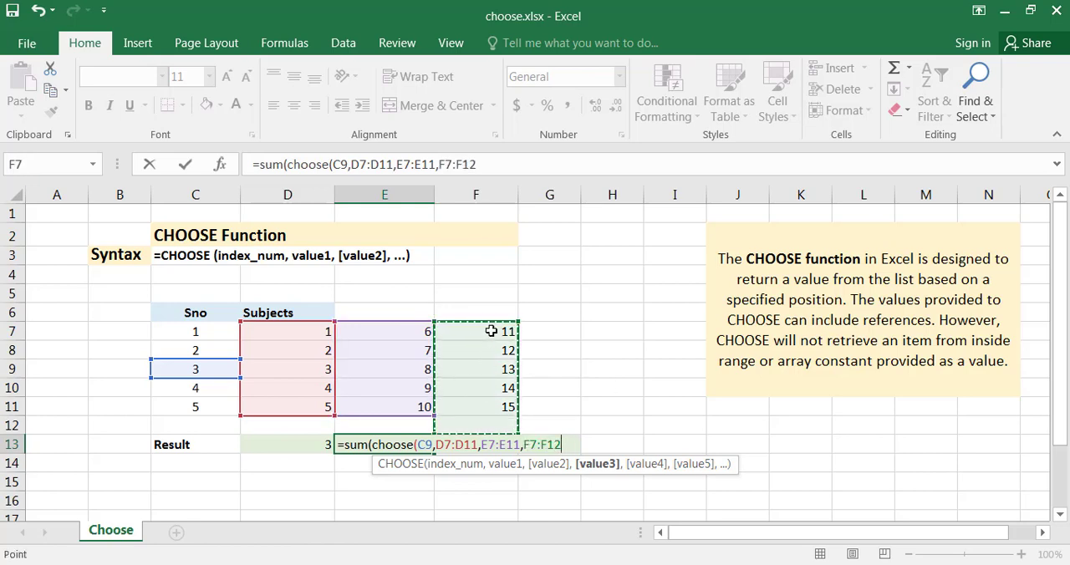
{"action": "left_click_drag", "start_coordinate": [493, 332], "coordinate": [474, 408]}
{"action": "type", "text": ")"}
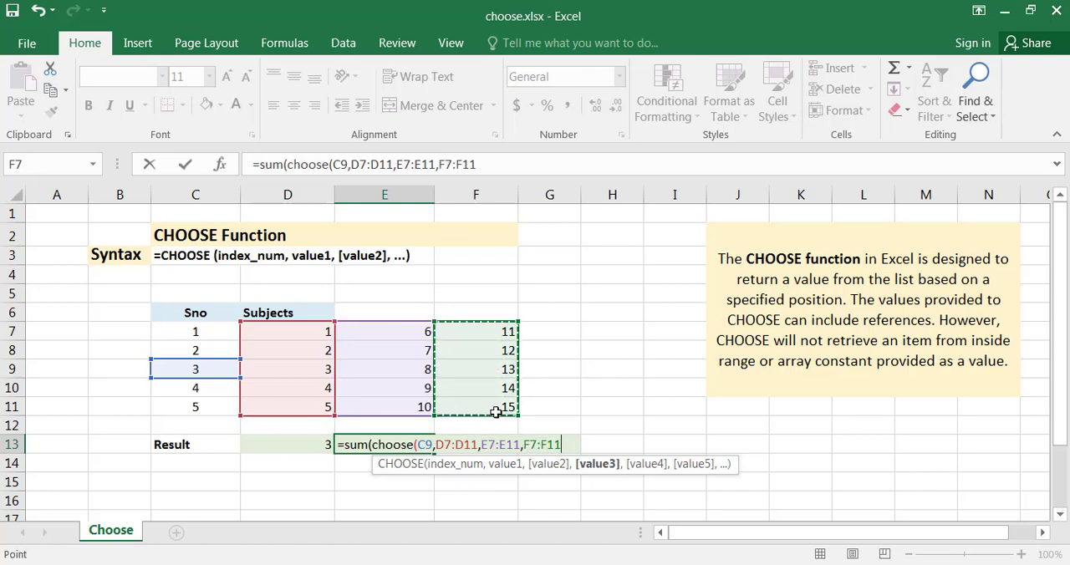
{"action": "key", "text": "Return"}
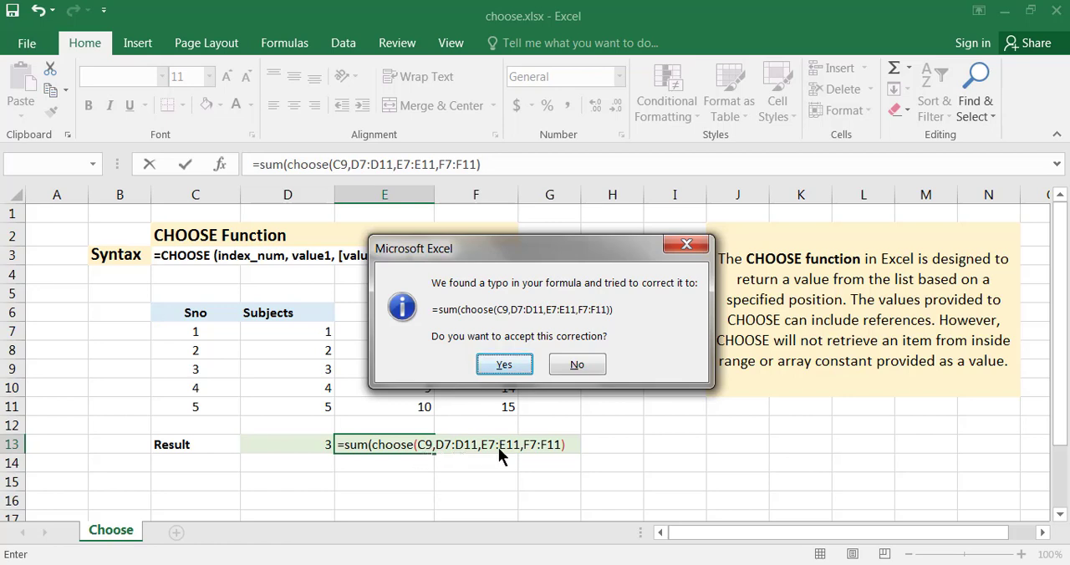
{"action": "left_click", "coordinate": [504, 365]}
Step: Compare the result of the SUM and CHOOSE formula in E13 with the sum of the range F7:F11
{"action": "left_click", "coordinate": [408, 440]}
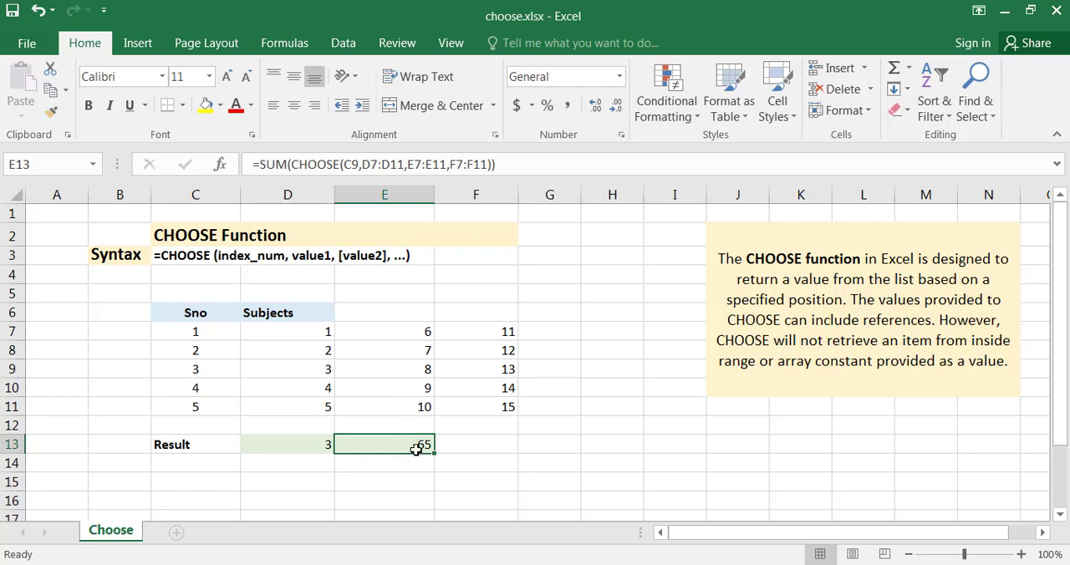
{"action": "left_click_drag", "start_coordinate": [507, 333], "coordinate": [498, 404]}
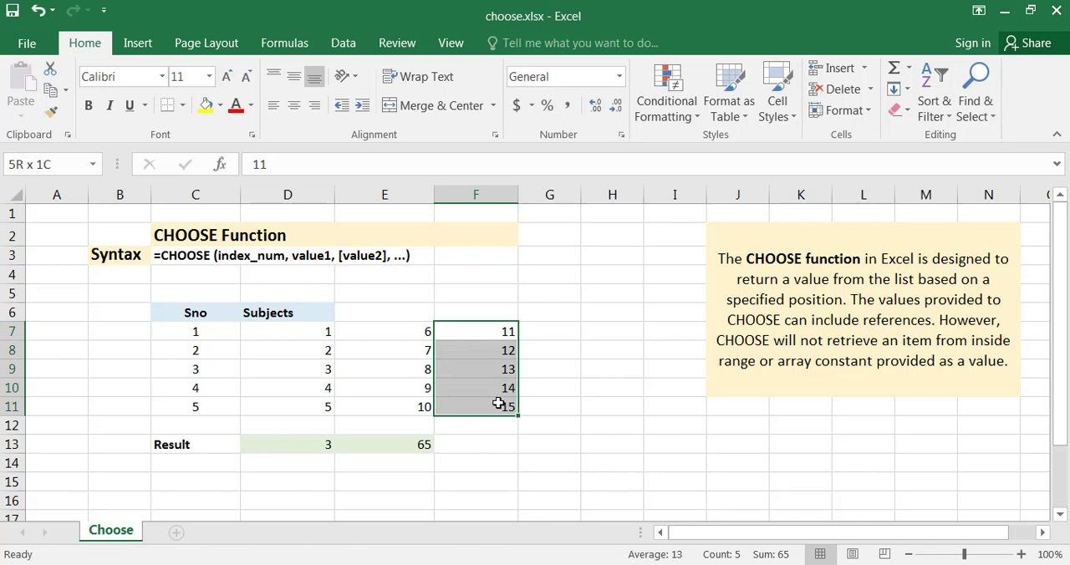
{"action": "left_click_drag", "start_coordinate": [498, 404], "coordinate": [498, 404]}
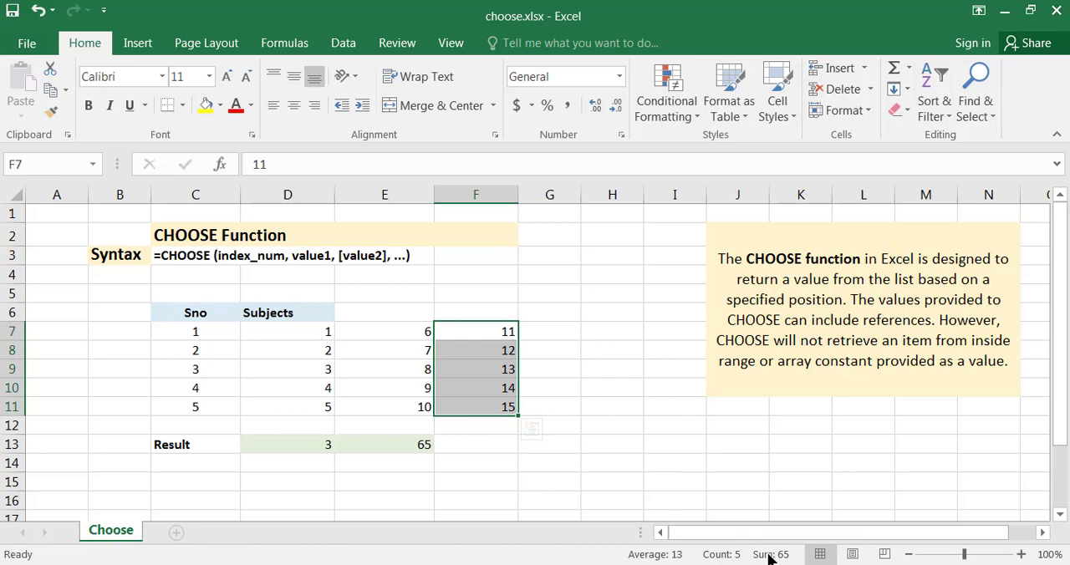
{"action": "left_click", "coordinate": [376, 446]}
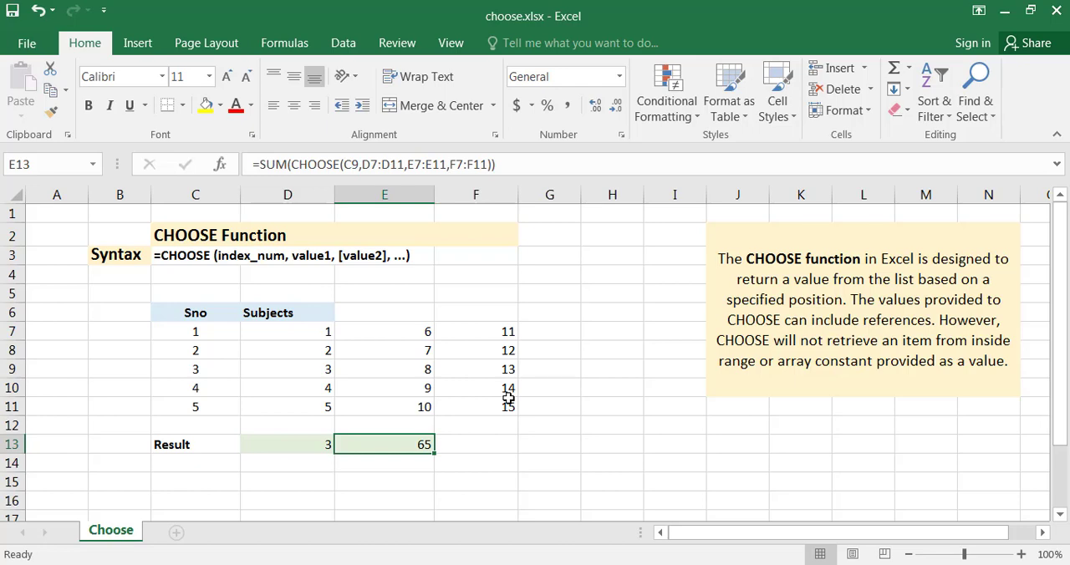
{"action": "left_click", "coordinate": [505, 448]}
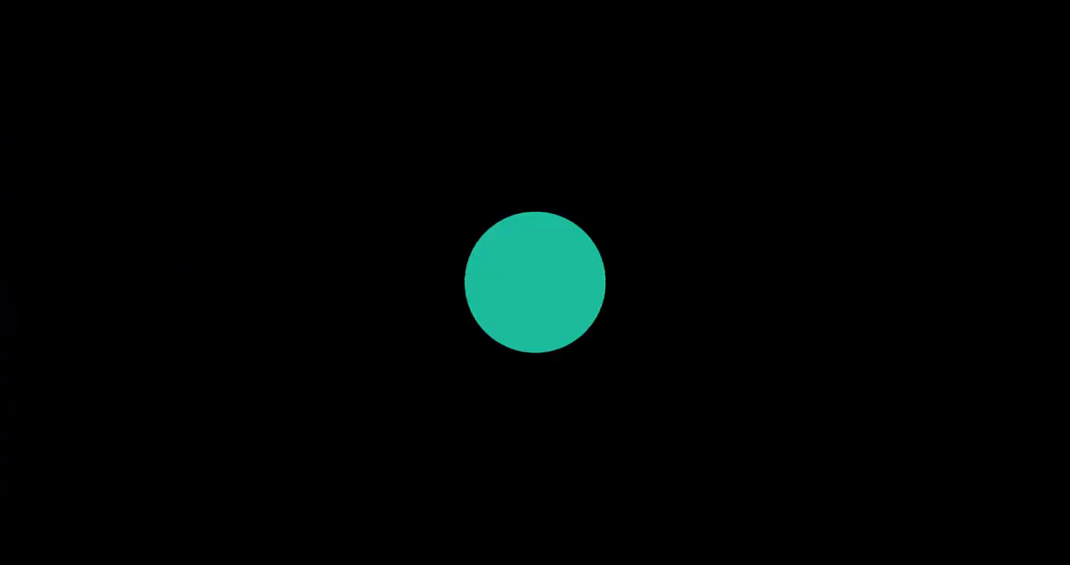